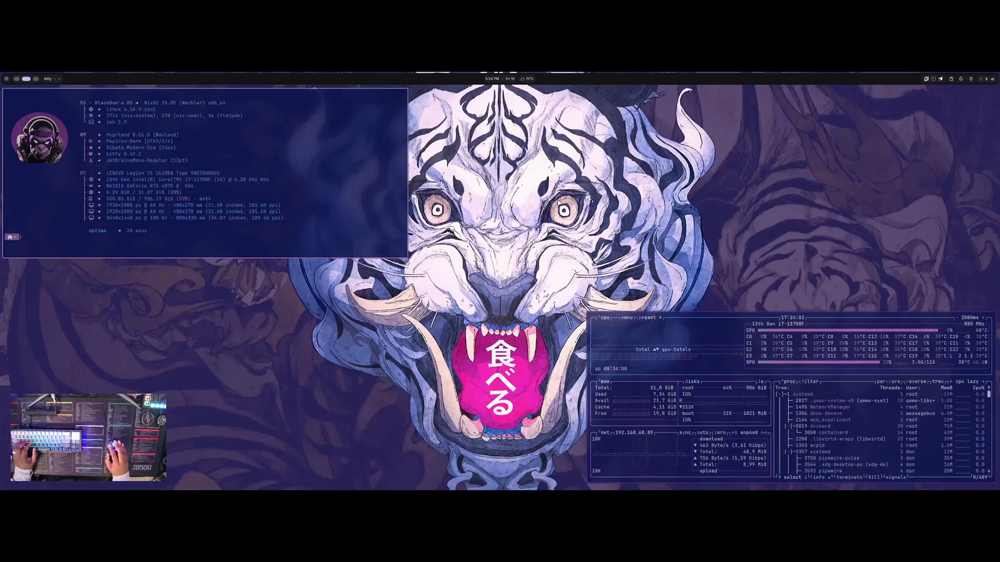
pyautogui.press('super+3')
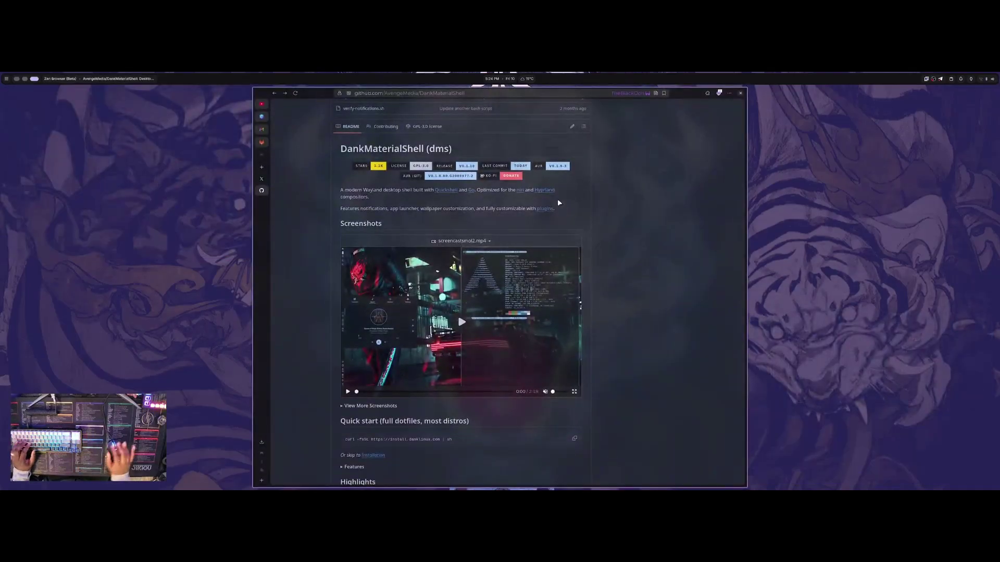
pyautogui.scroll(-15, 554, 204)
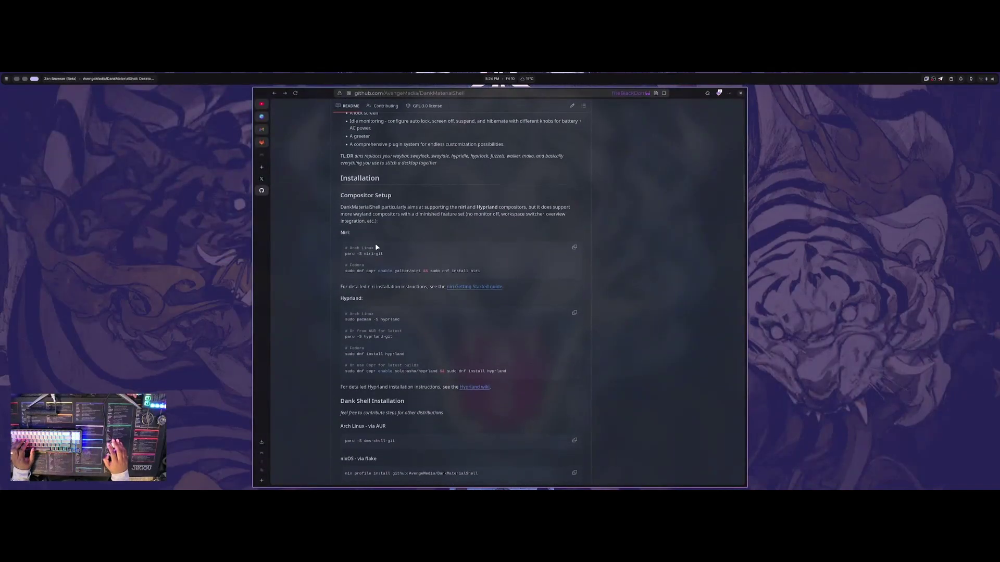
pyautogui.scroll(15, 369, 213)
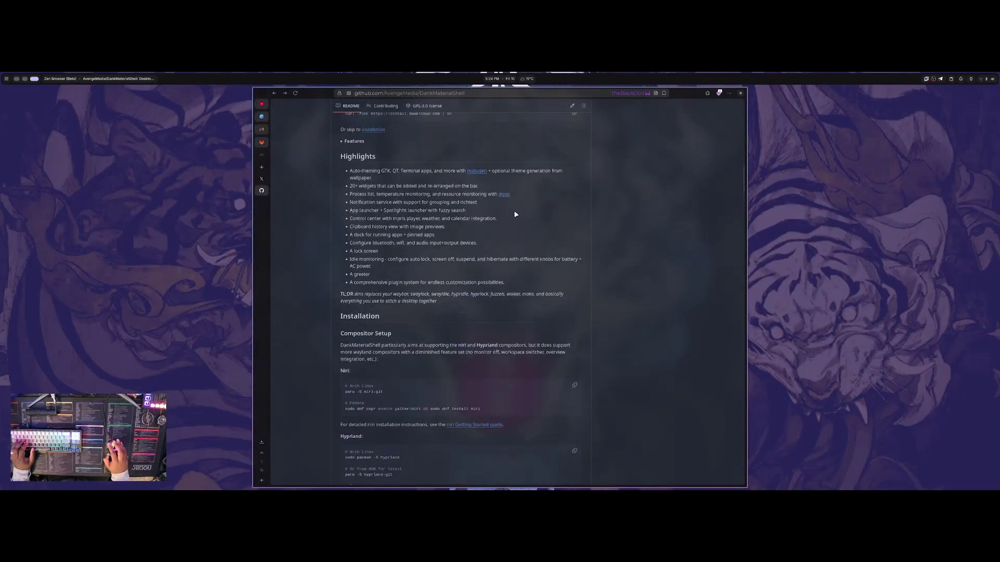
pyautogui.scroll(3, 485, 208)
pyautogui.scroll(-7, 463, 201)
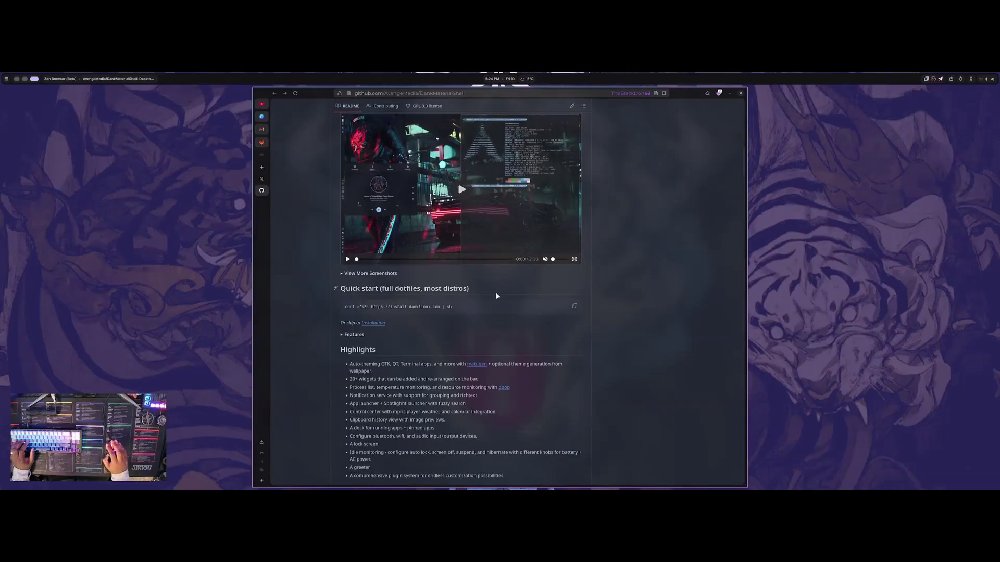
pyautogui.scroll(-1, 442, 260)
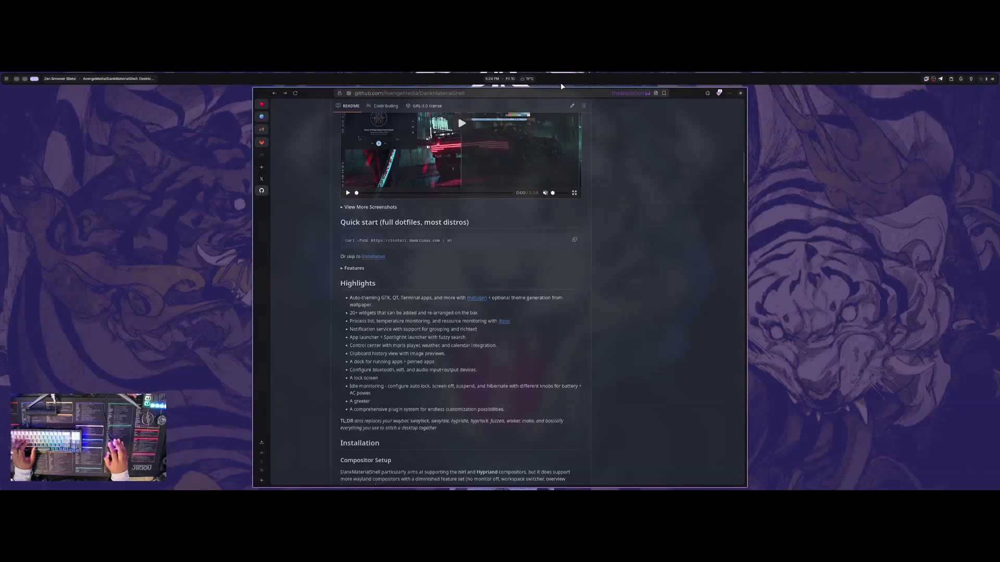
pyautogui.scroll(-10, 507, 261)
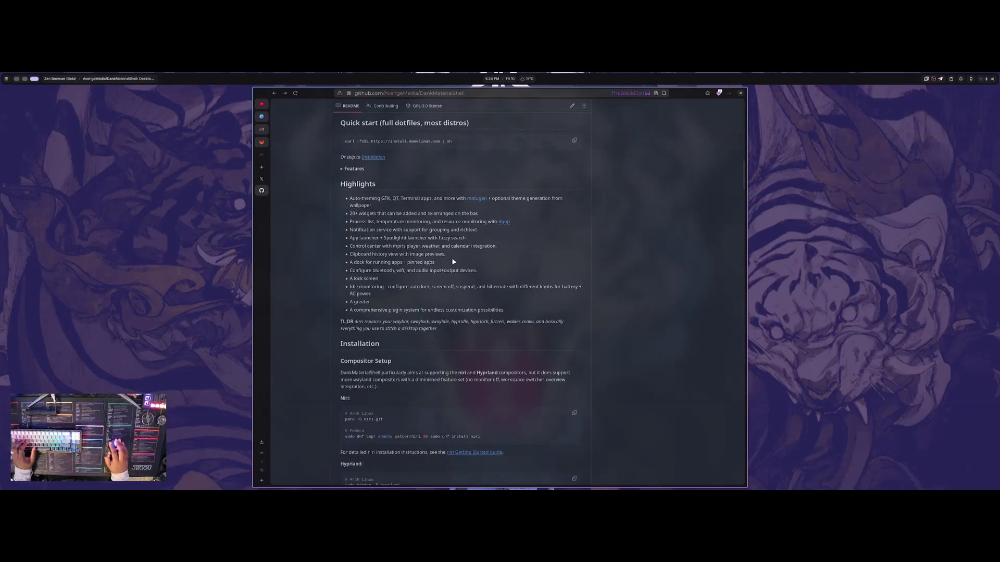
pyautogui.scroll(-15, 463, 284)
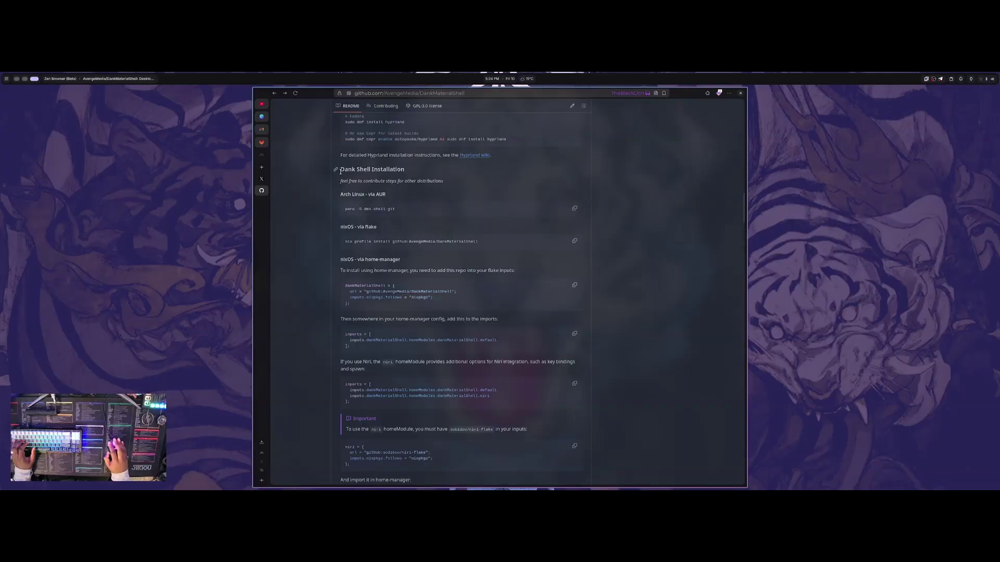
pyautogui.scroll(-2, 351, 226)
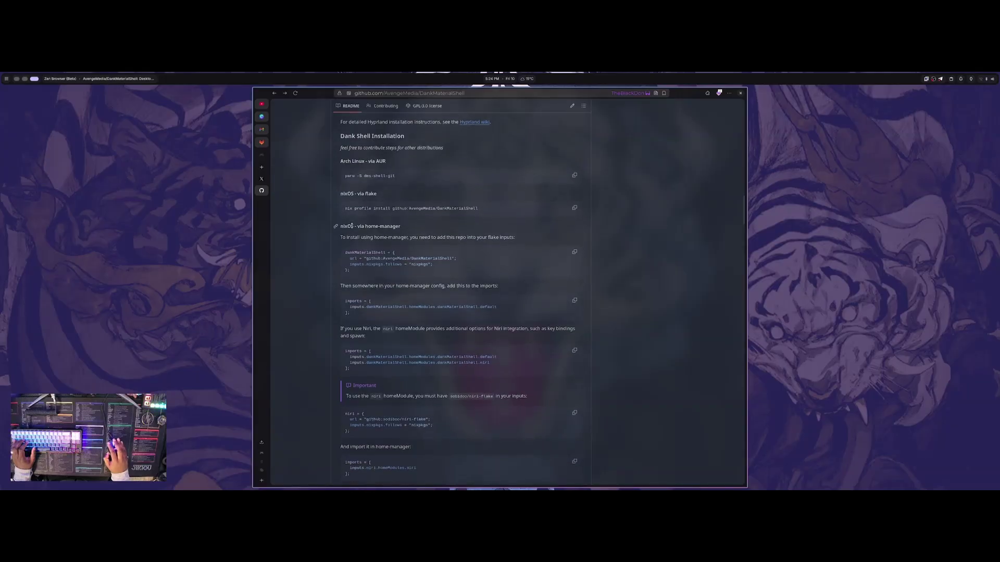
pyautogui.moveTo(352, 226); pyautogui.dragTo(436, 229)
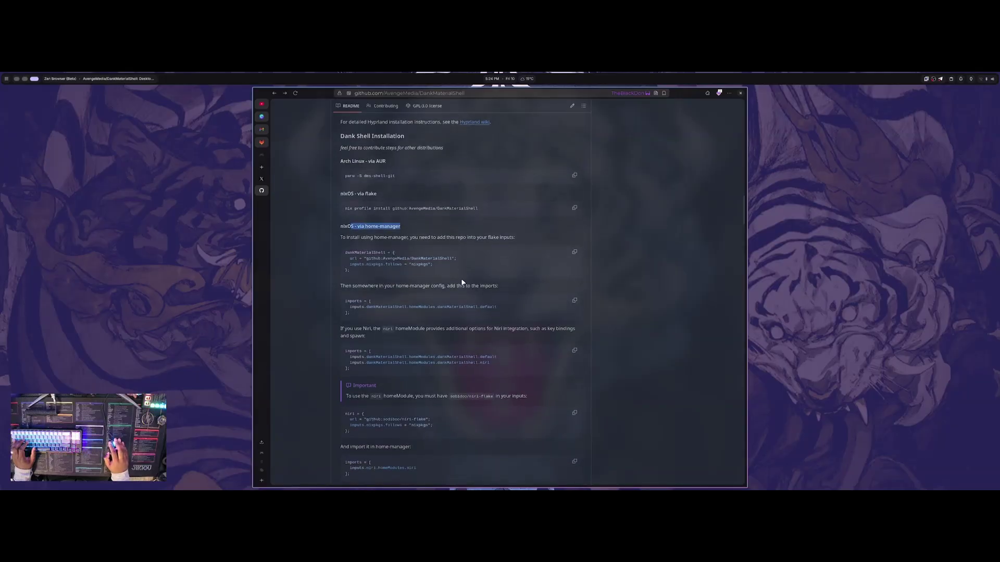
pyautogui.scroll(5, 517, 290)
pyautogui.scroll(-20, 602, 305)
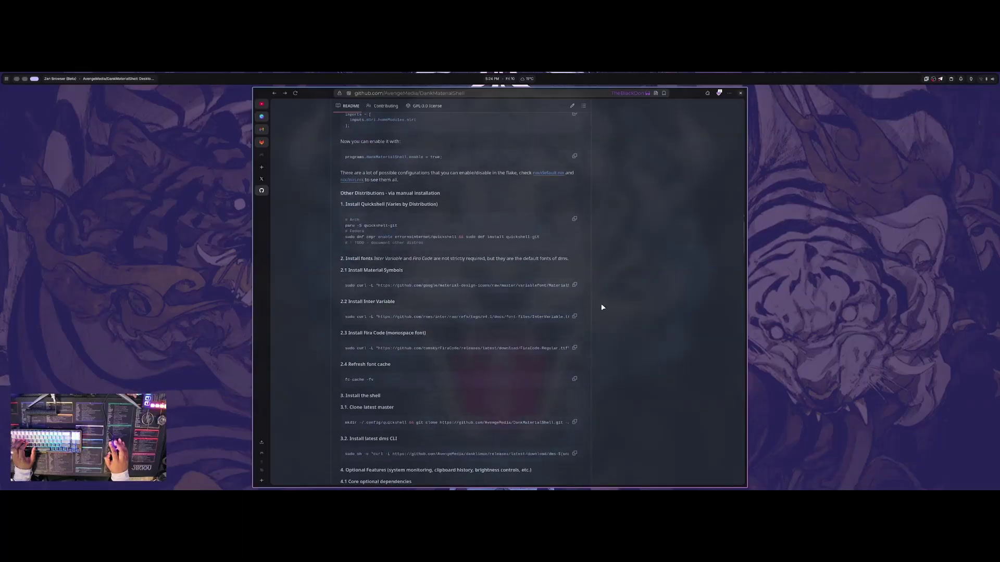
pyautogui.scroll(-6, 602, 303)
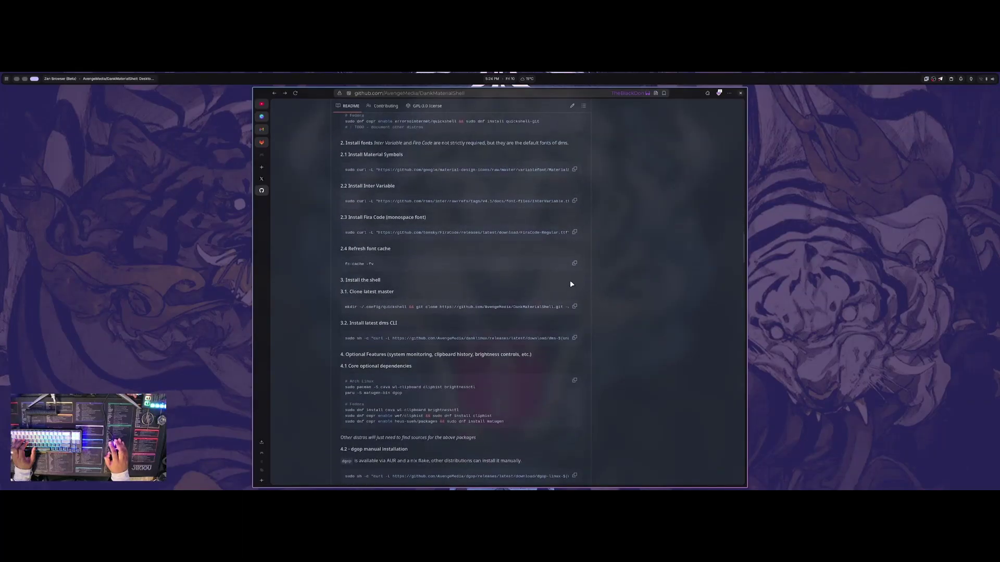
pyautogui.scroll(8, 631, 255)
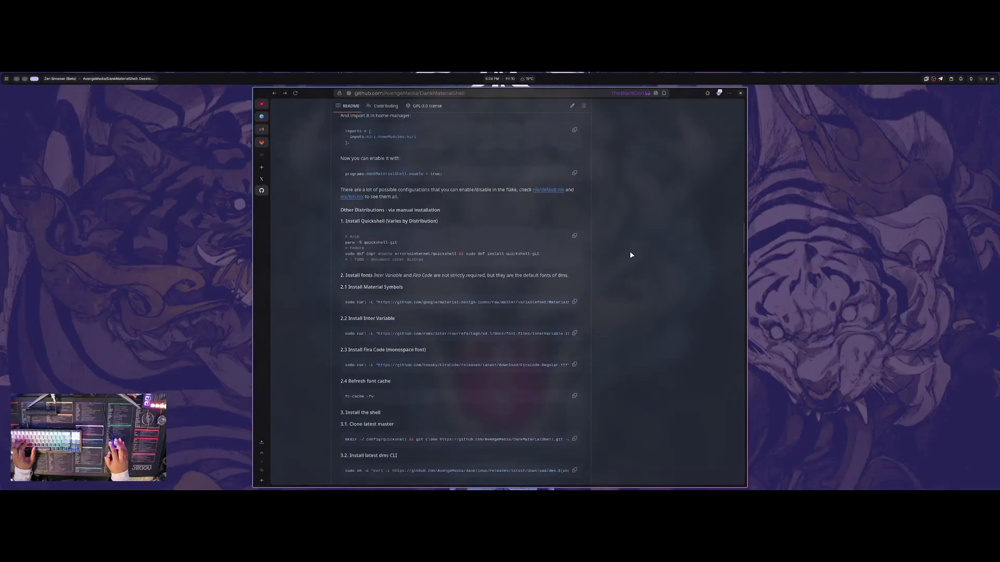
pyautogui.scroll(20, 591, 247)
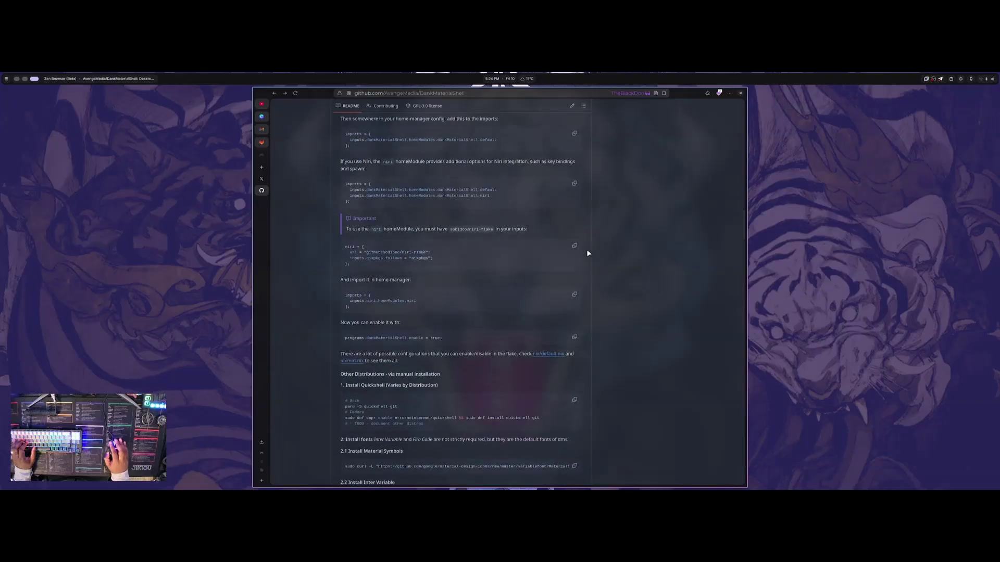
pyautogui.scroll(15, 588, 253)
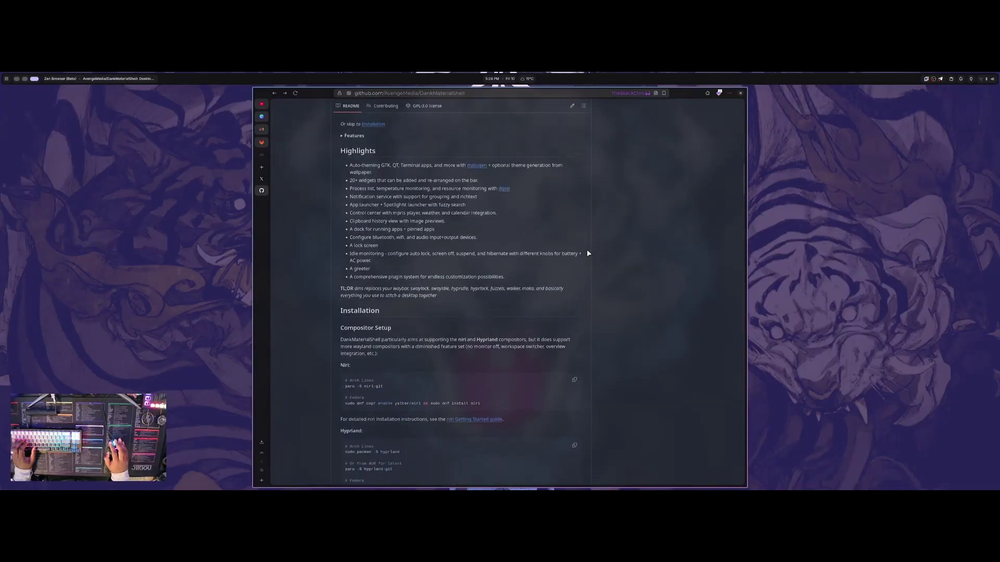
pyautogui.scroll(4, 588, 254)
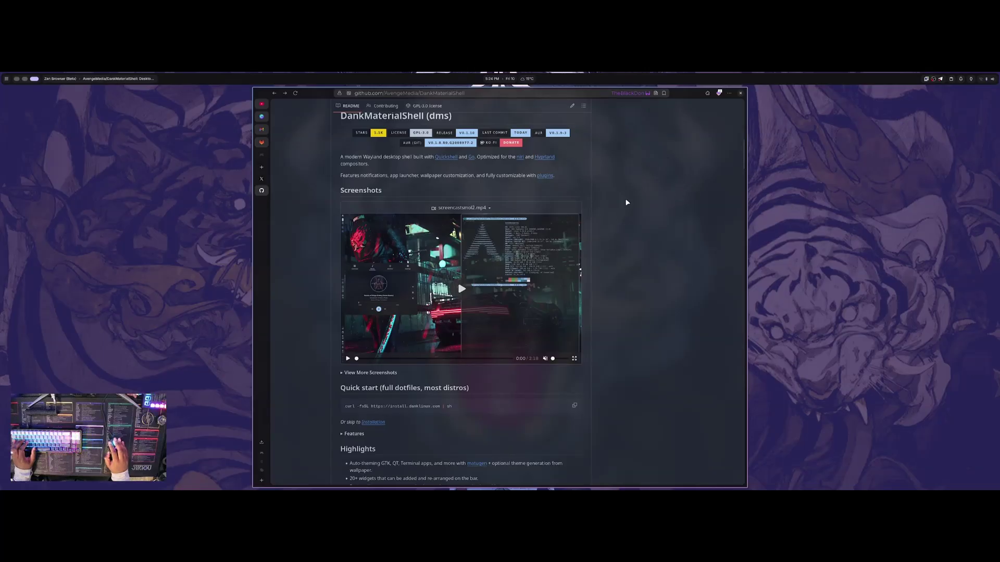
pyautogui.scroll(2, 626, 203)
pyautogui.scroll(-6, 449, 313)
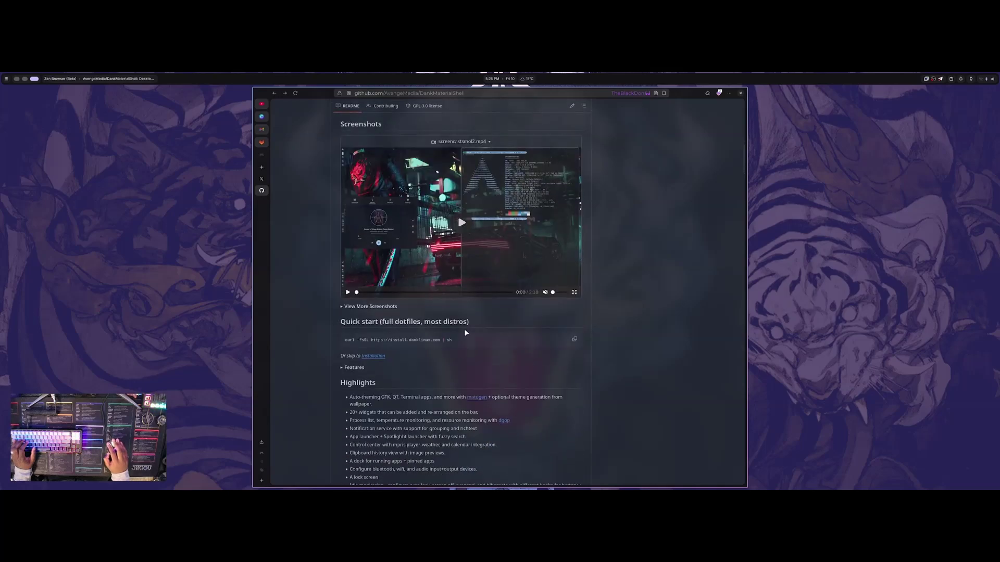
pyautogui.scroll(-2, 488, 341)
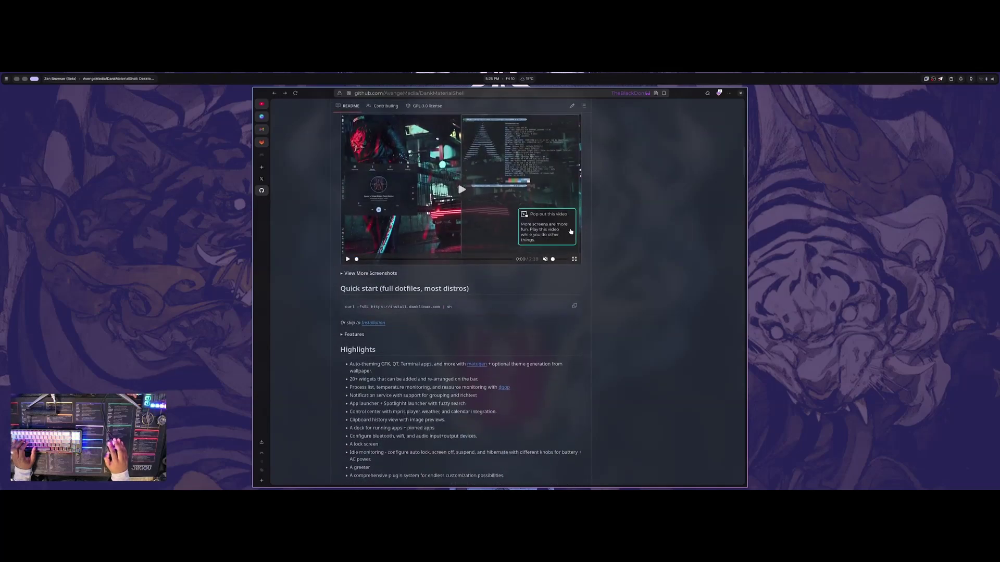
pyautogui.scroll(1, 545, 174)
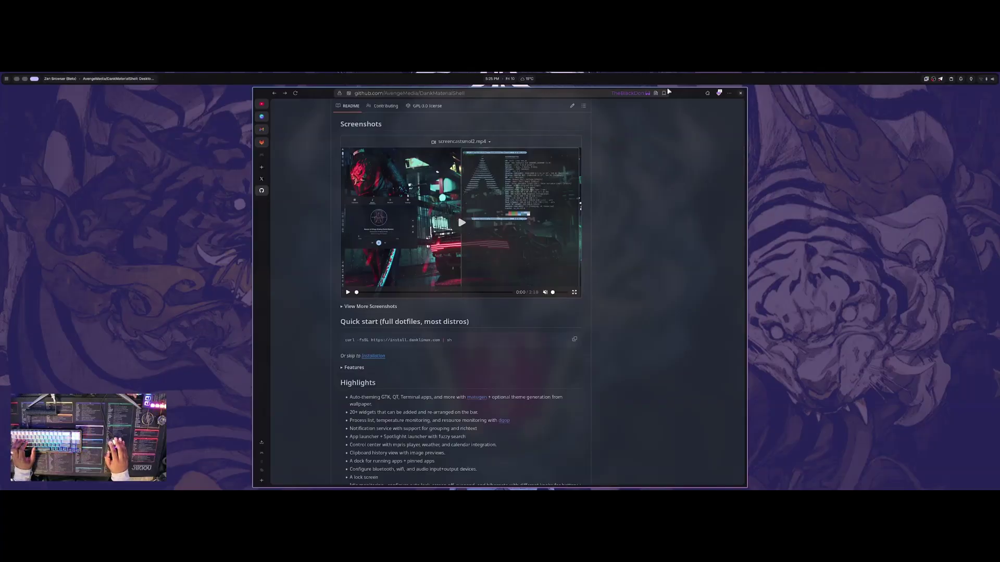
# Open the quick settings panel, then the app launcher, and enter and clear the test search 'asdfad'.
pyautogui.click(990, 81)
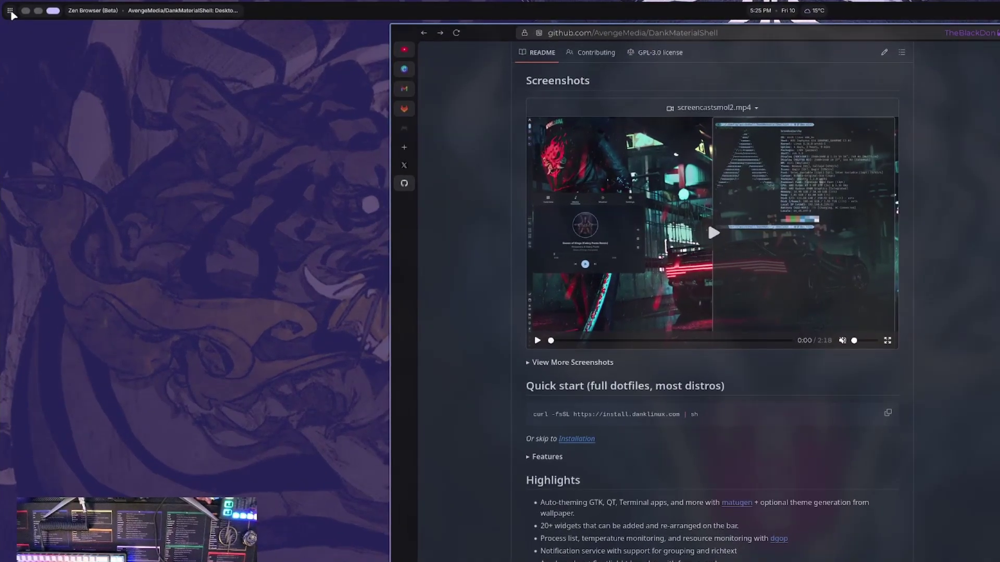
pyautogui.click(6, 79)
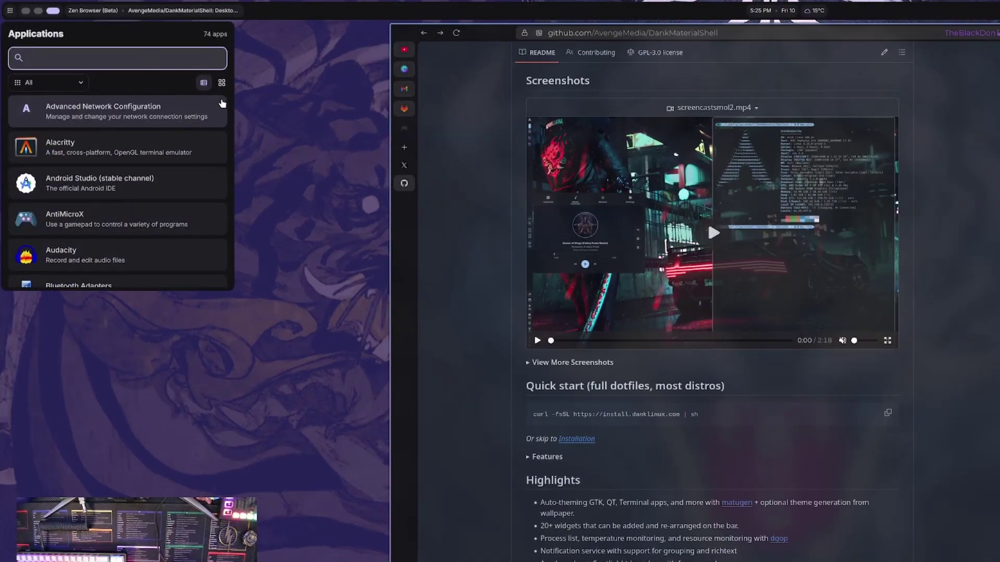
pyautogui.write('asdfad adf')
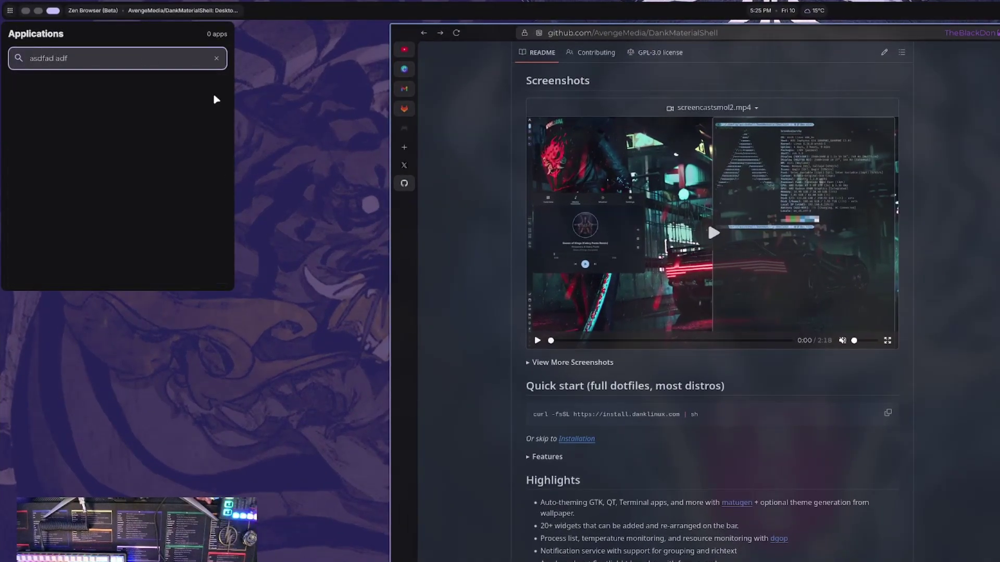
pyautogui.press('BackSpace')
pyautogui.press('BackSpace')
pyautogui.press('BackSpace')
pyautogui.press('BackSpace')
pyautogui.press('BackSpace')
pyautogui.press('BackSpace')
pyautogui.press('BackSpace')
pyautogui.press('BackSpace')
pyautogui.press('BackSpace')
pyautogui.press('BackSpace')
# Step up and down through the launcher's application list.
pyautogui.press('Down')
pyautogui.press('Up')
pyautogui.press('Up')
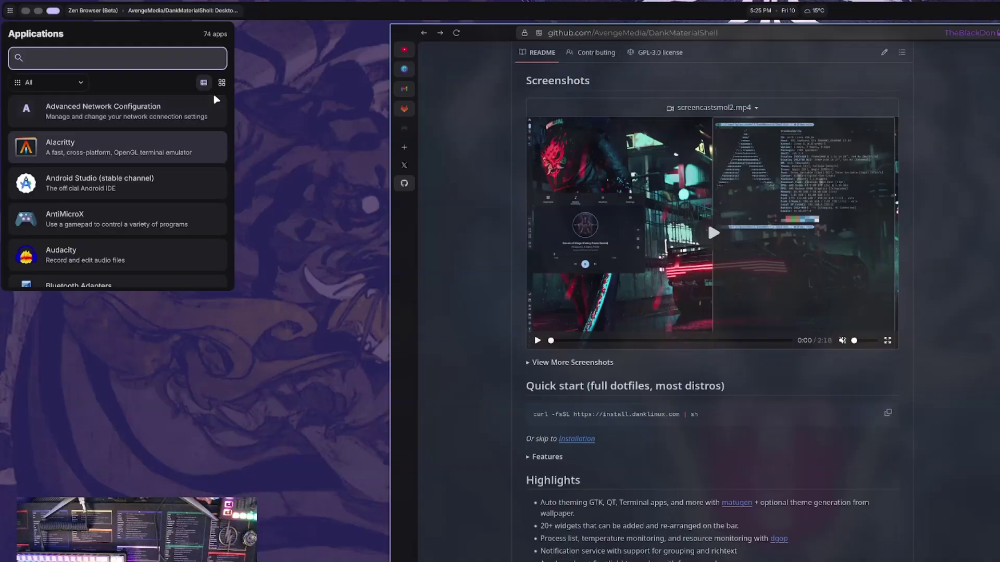
pyautogui.press('Up')
pyautogui.press('Down')
pyautogui.press('Down')
pyautogui.press('Up')
pyautogui.press('Up')
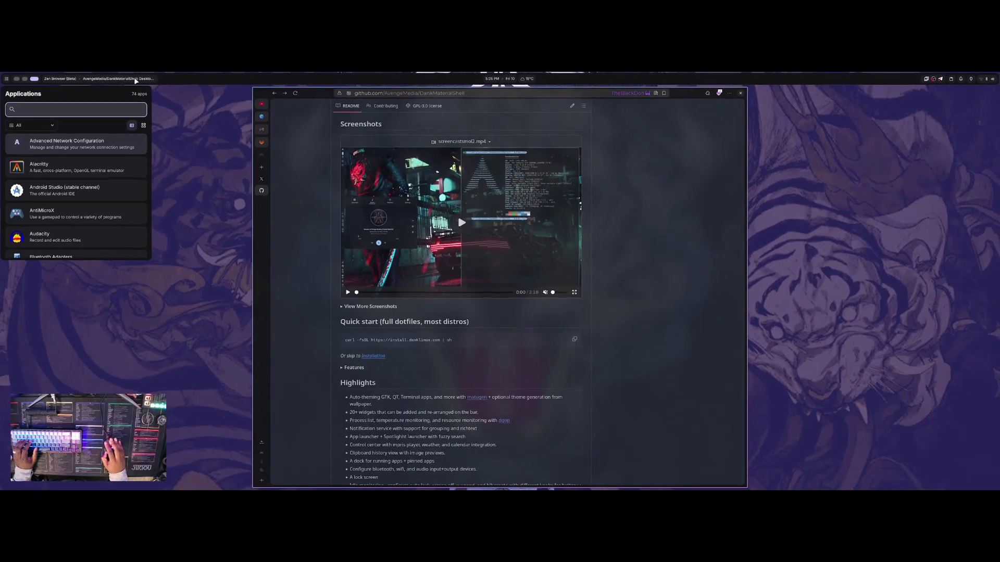
# View the clock overview's media and weather sections, then open Settings on Personalization and close it.
pyautogui.click(492, 79)
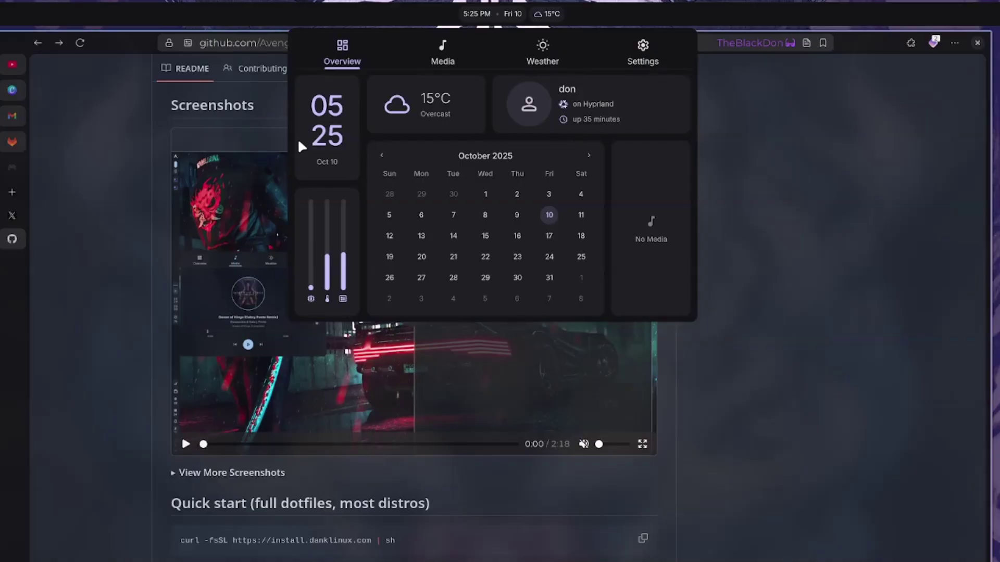
pyautogui.click(441, 63)
pyautogui.click(542, 57)
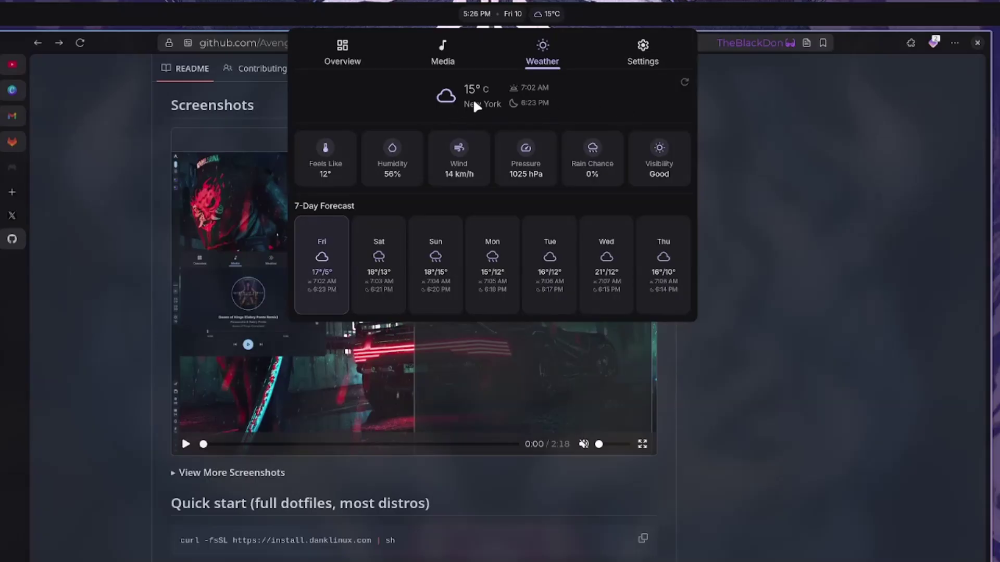
pyautogui.click(646, 62)
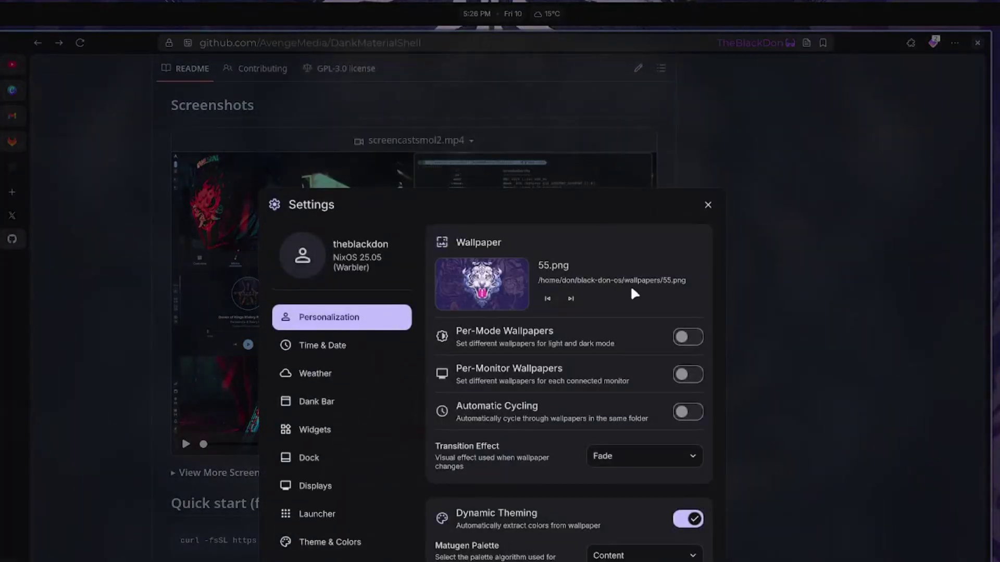
pyautogui.click(709, 205)
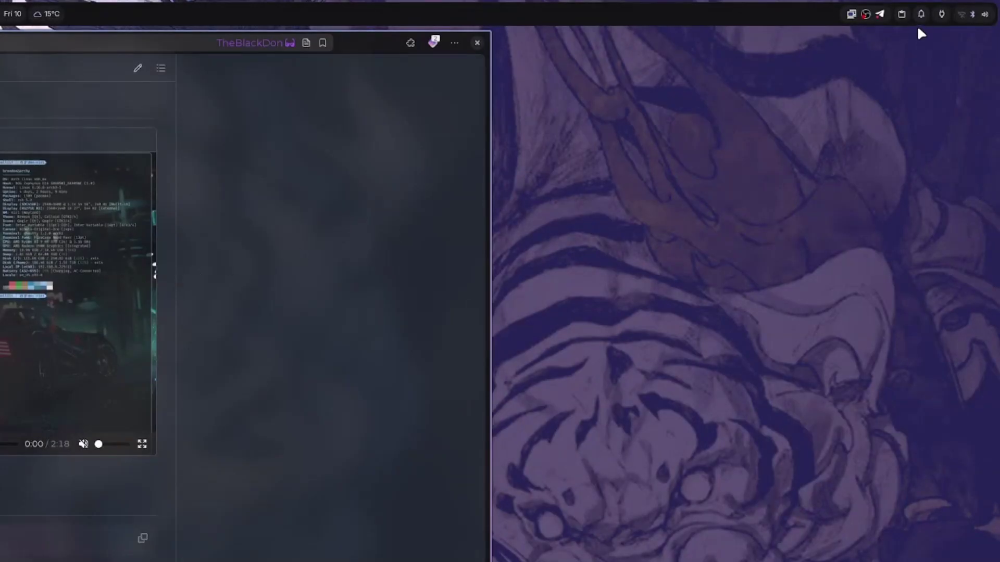
pyautogui.click(942, 14)
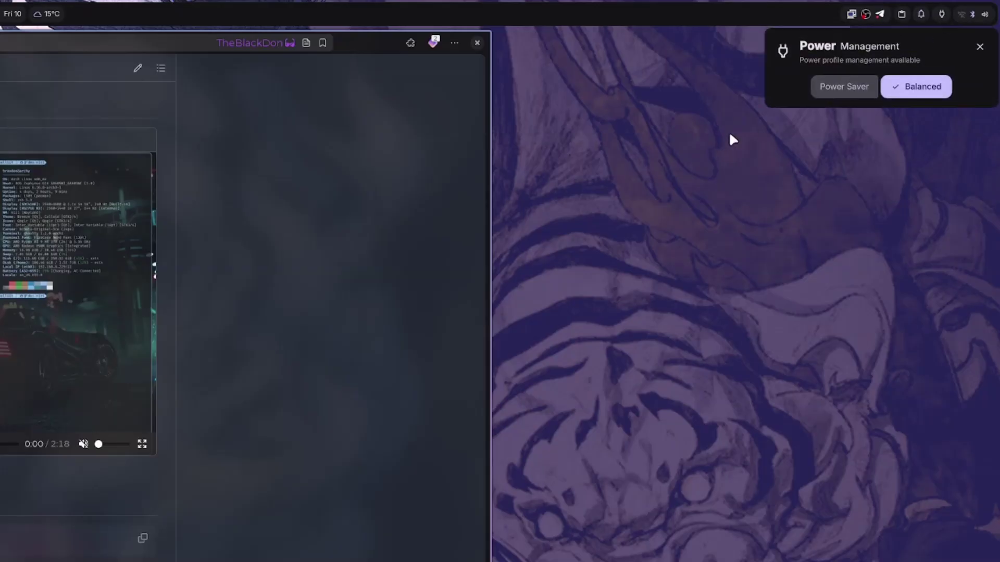
pyautogui.click(980, 48)
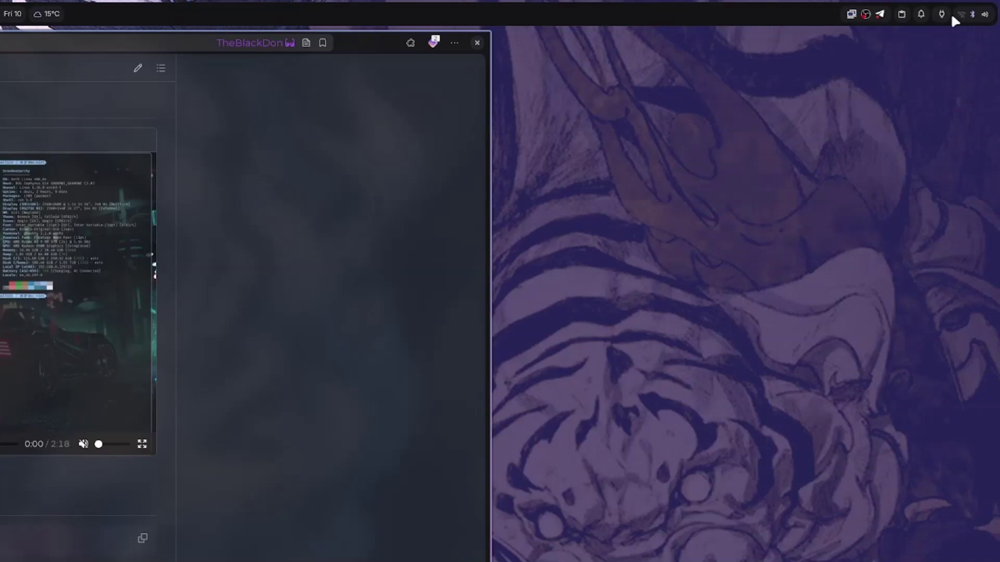
# In control center edit mode, drag the WiFi tile to the third row, then open Settings.
pyautogui.click(972, 15)
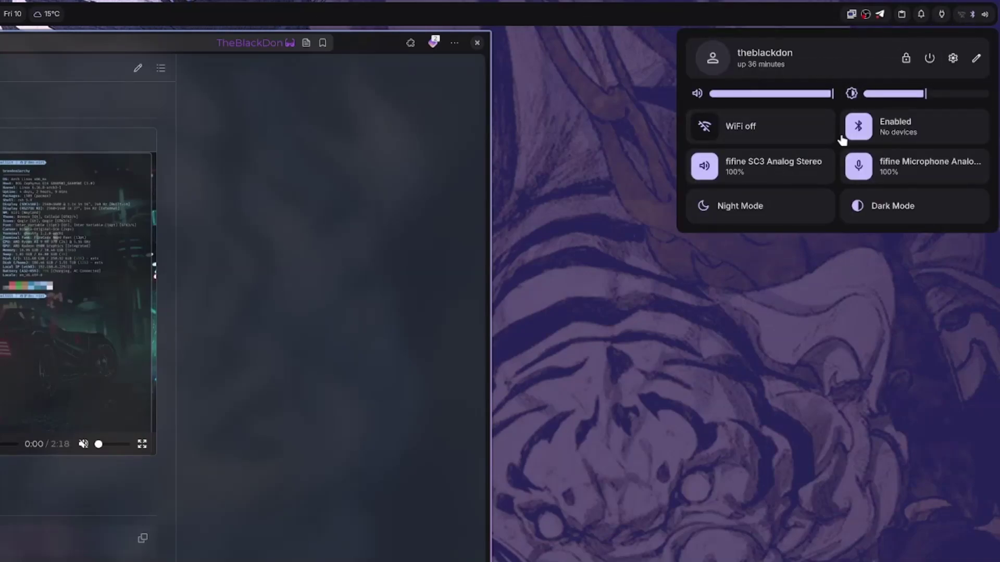
pyautogui.click(977, 62)
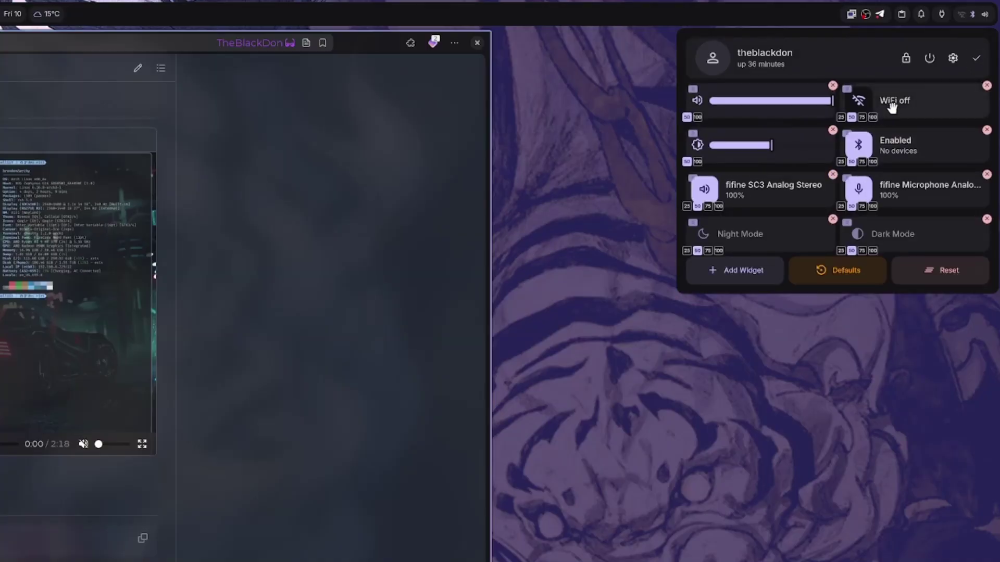
pyautogui.moveTo(892, 107); pyautogui.dragTo(857, 97)
pyautogui.click(975, 59)
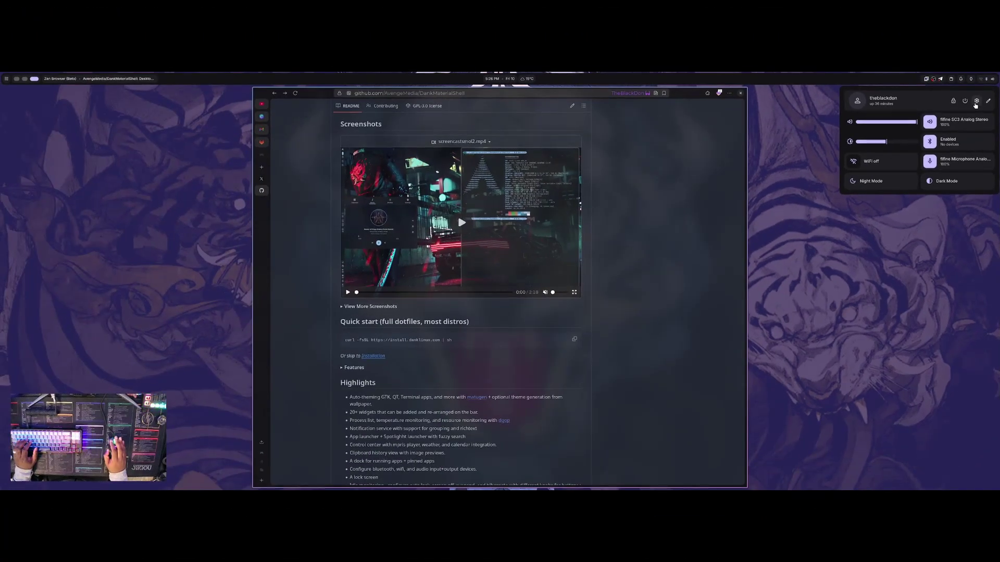
pyautogui.click(976, 101)
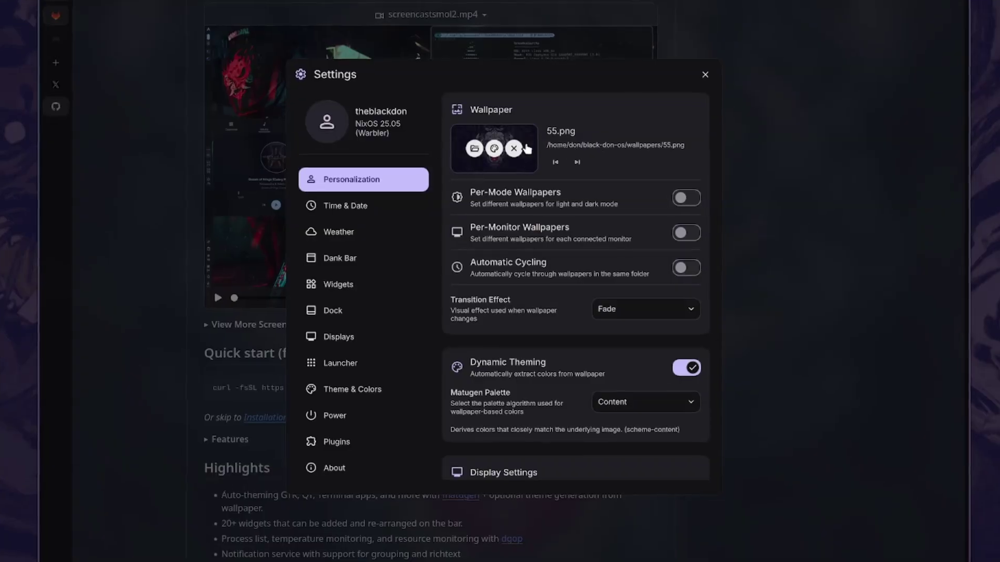
# Pick 37.png from the black-don-os wallpapers folder as the desktop wallpaper.
pyautogui.click(473, 150)
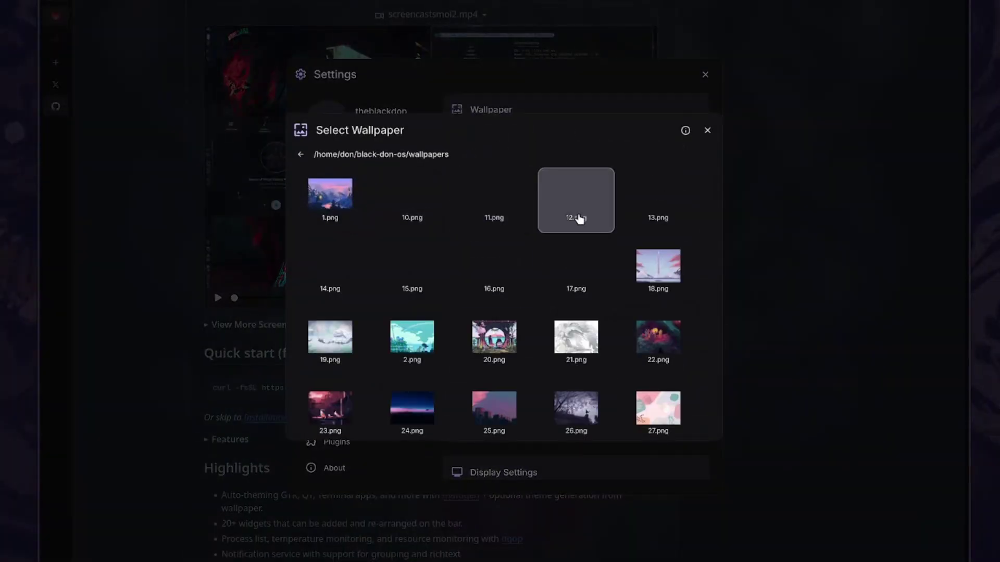
pyautogui.click(300, 154)
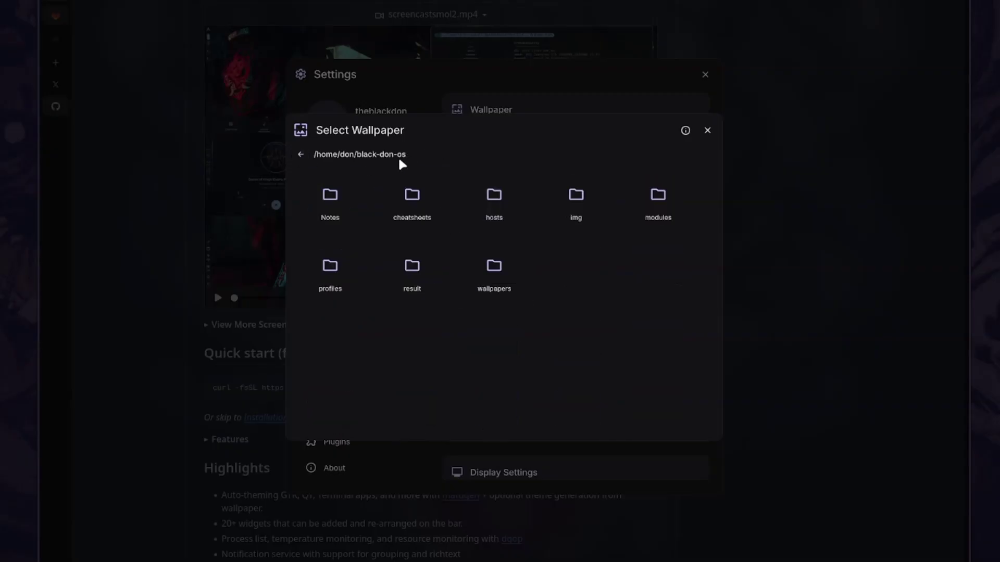
pyautogui.click(509, 278)
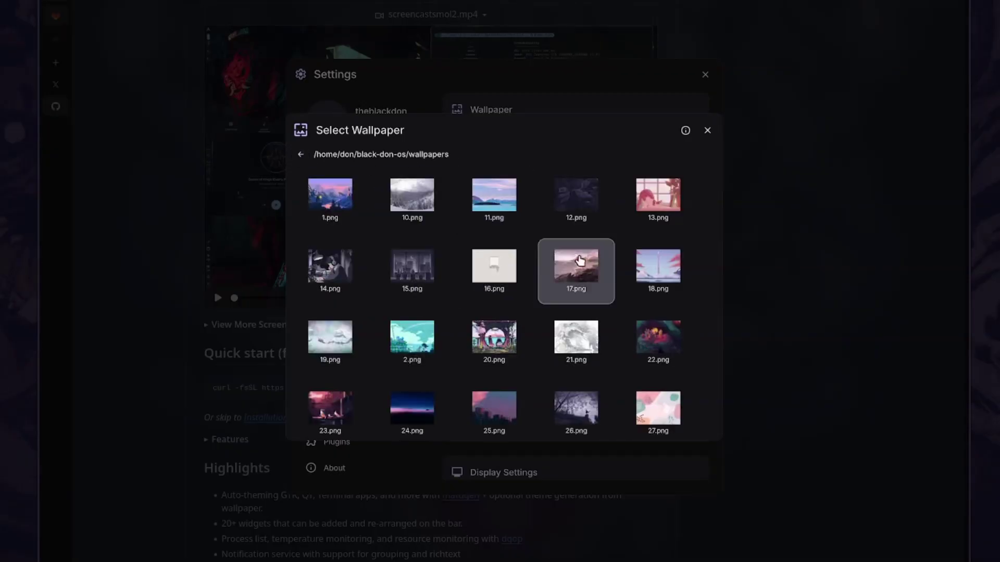
pyautogui.scroll(-5, 573, 271)
pyautogui.scroll(-2, 540, 263)
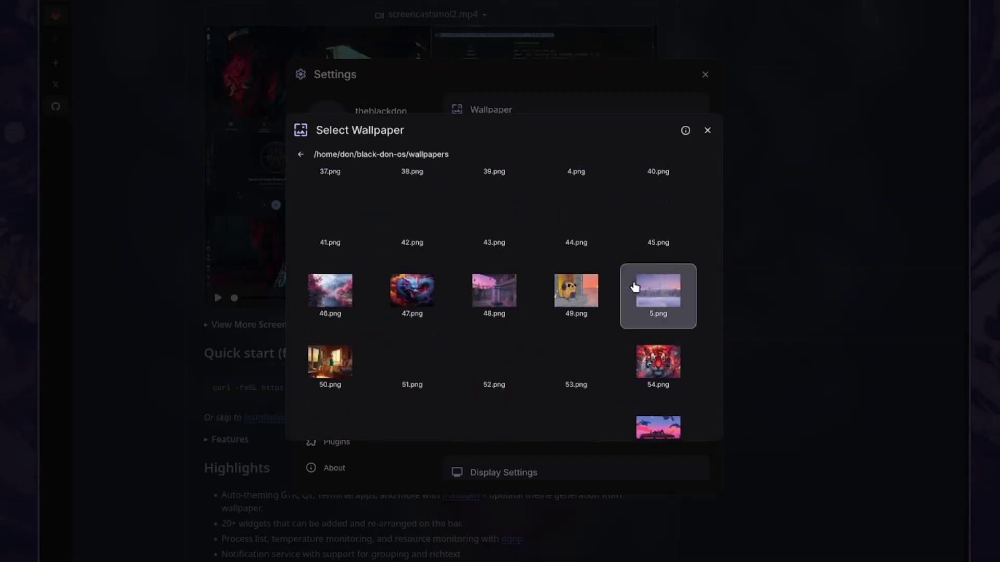
pyautogui.scroll(4, 609, 284)
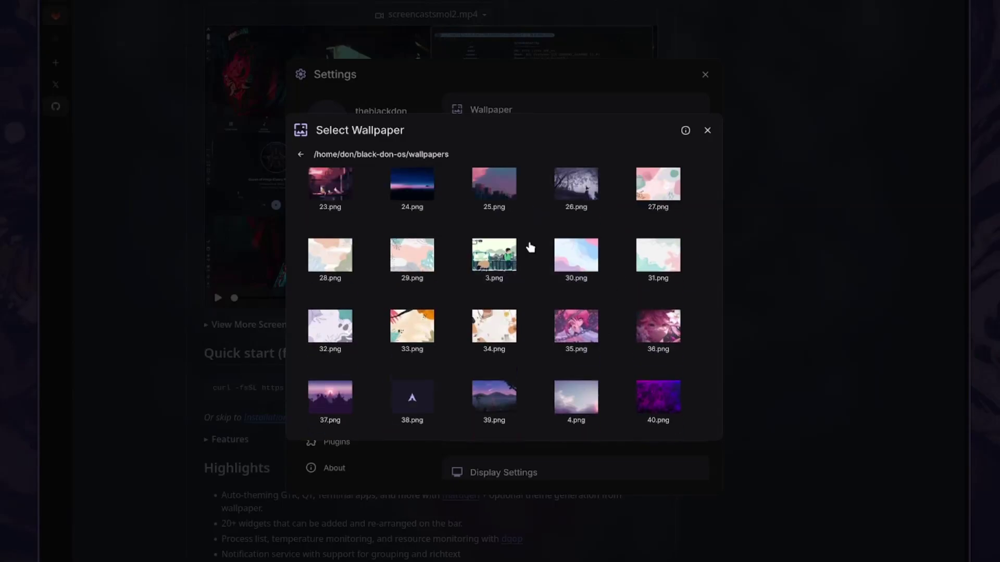
pyautogui.scroll(-1, 370, 358)
pyautogui.click(326, 356)
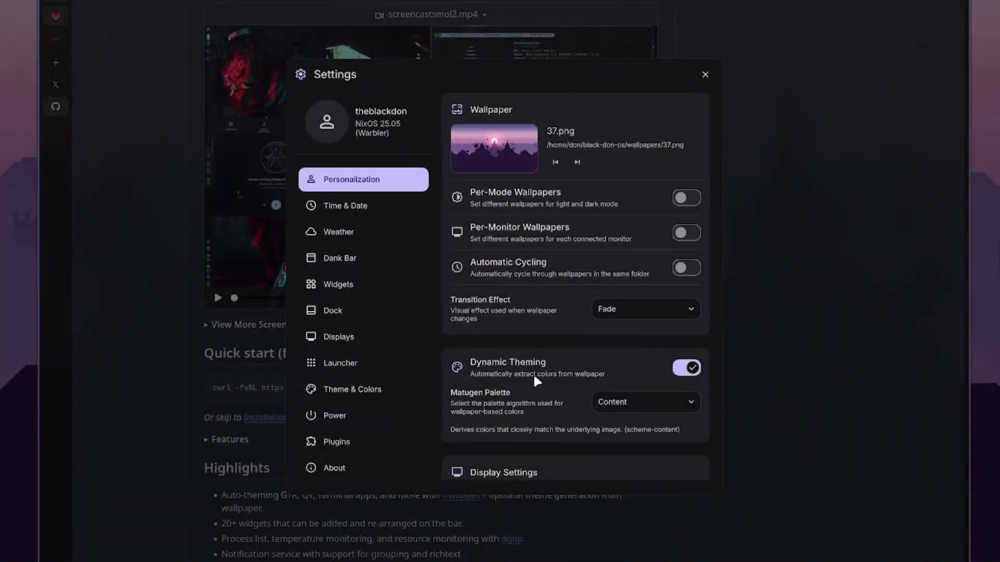
pyautogui.click(646, 402)
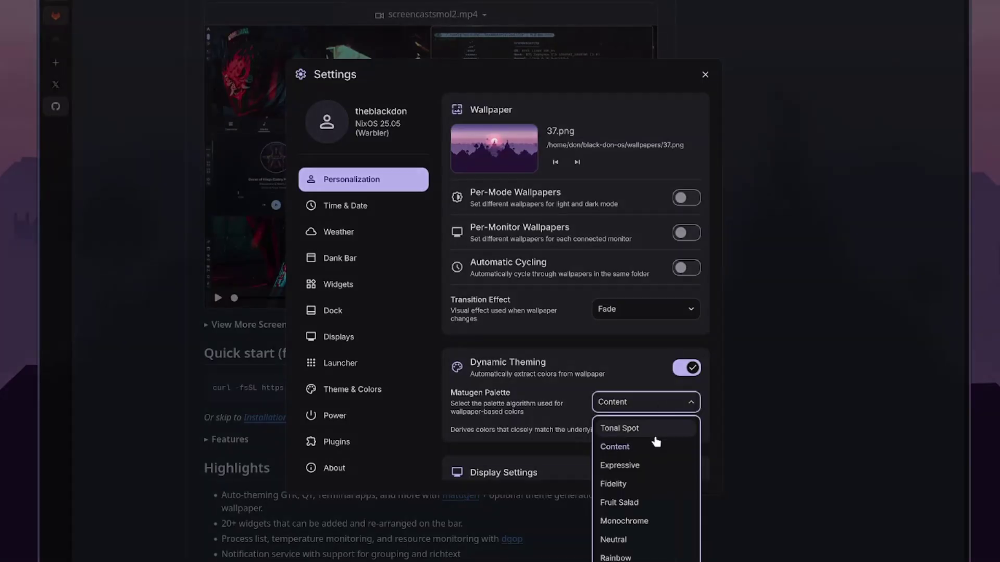
pyautogui.click(625, 422)
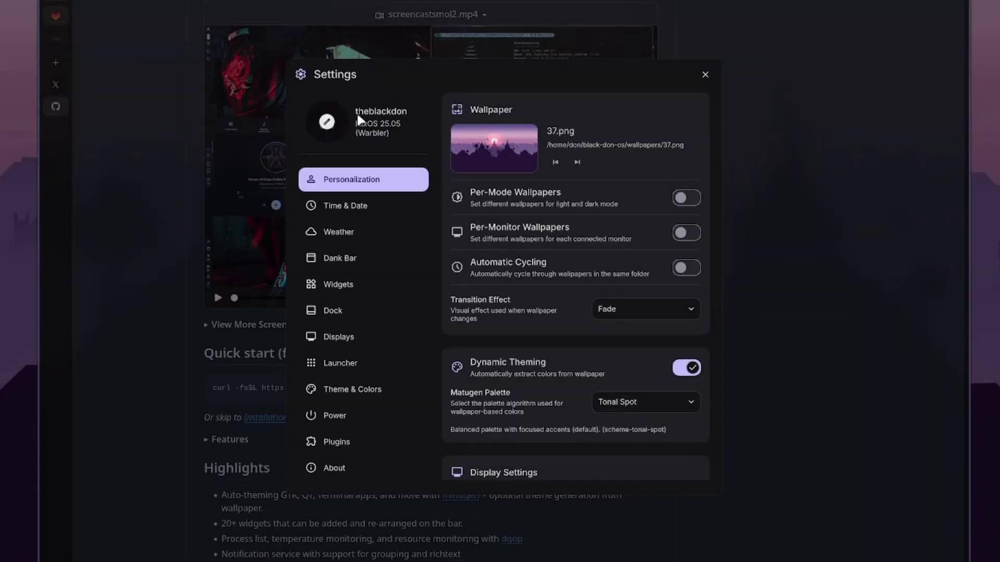
pyautogui.click(680, 403)
pyautogui.click(654, 453)
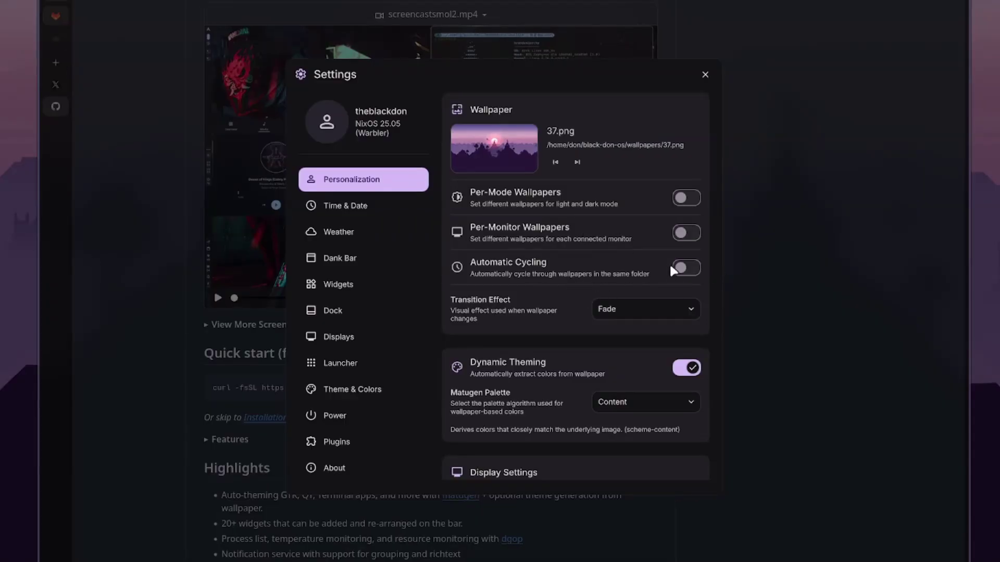
pyautogui.click(678, 235)
pyautogui.click(678, 235)
pyautogui.scroll(-5, 619, 274)
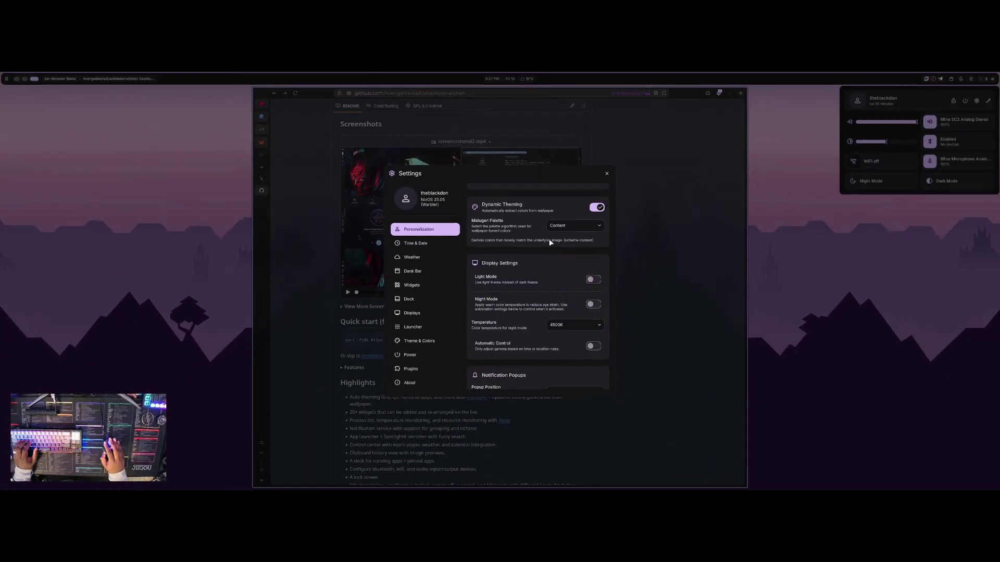
# Scroll the Settings page, then close the Settings window.
pyautogui.scroll(-3, 574, 255)
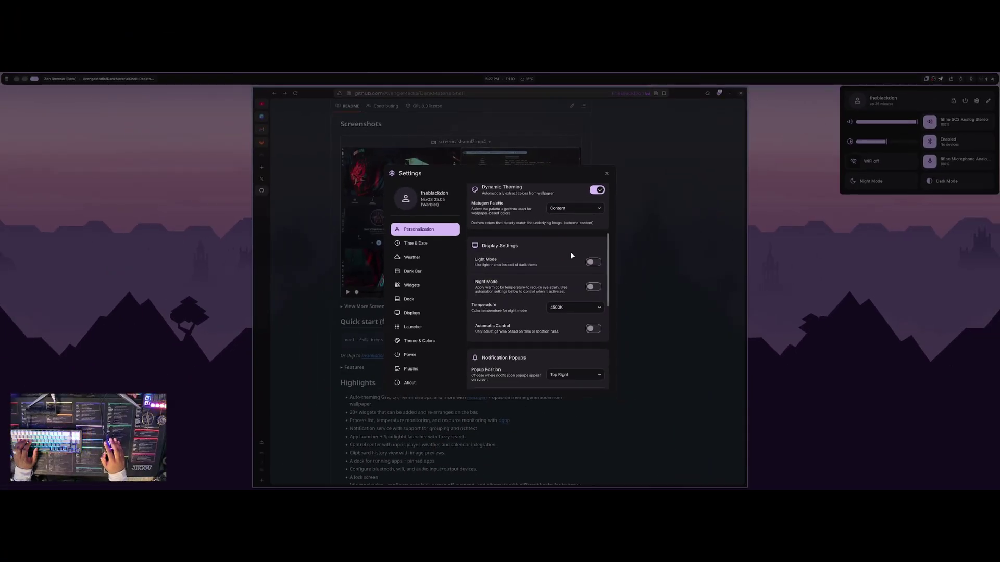
pyautogui.scroll(-5, 578, 252)
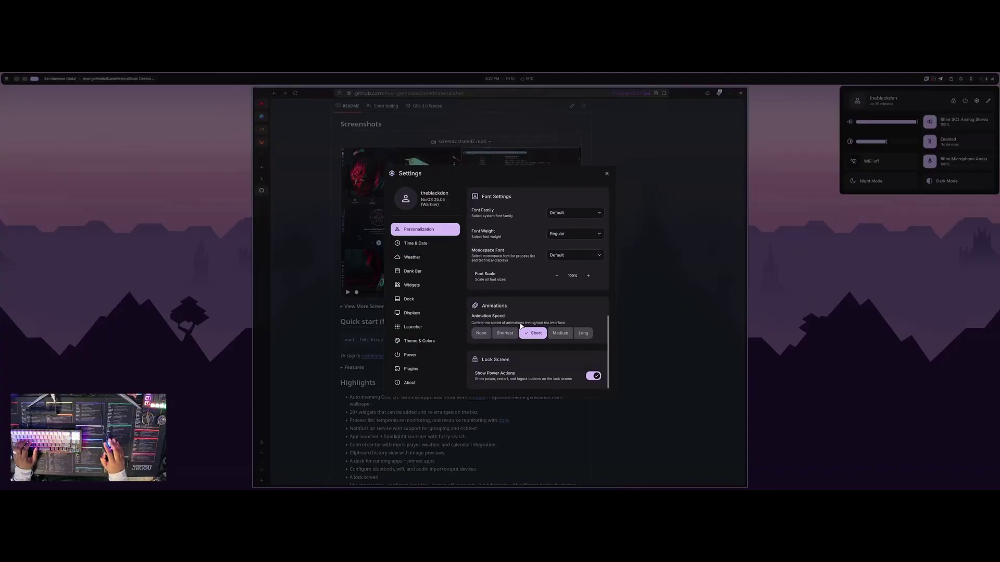
pyautogui.click(606, 174)
# Lock the screen from the power options, then unlock it with the account password.
pyautogui.click(965, 102)
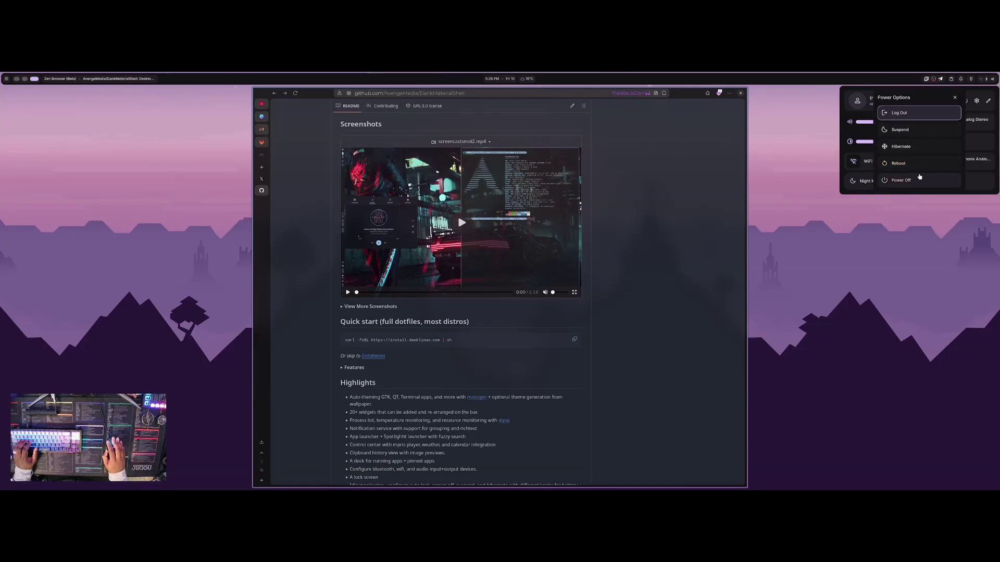
pyautogui.click(955, 100)
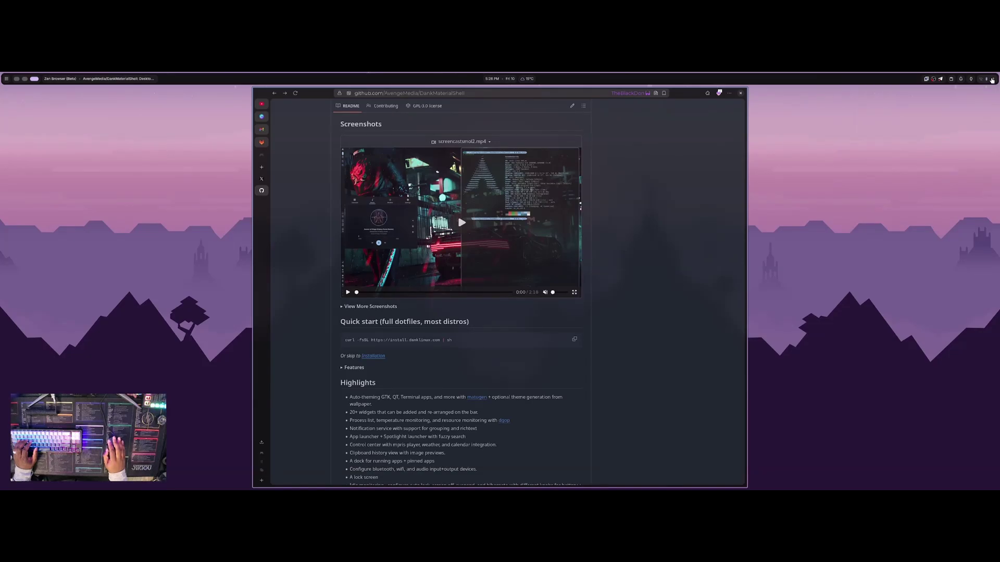
pyautogui.click(954, 102)
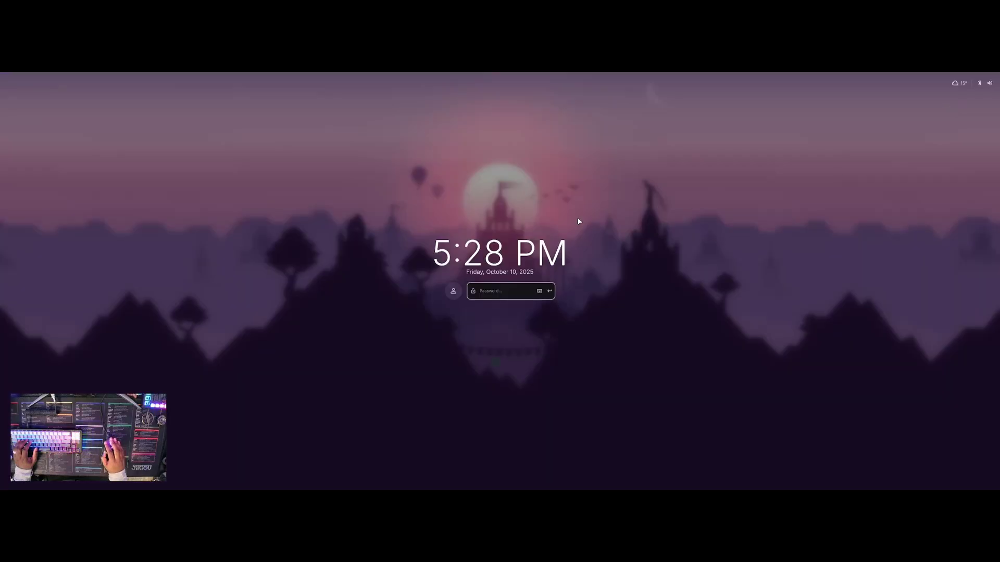
pyautogui.write('********')
pyautogui.press('Return')
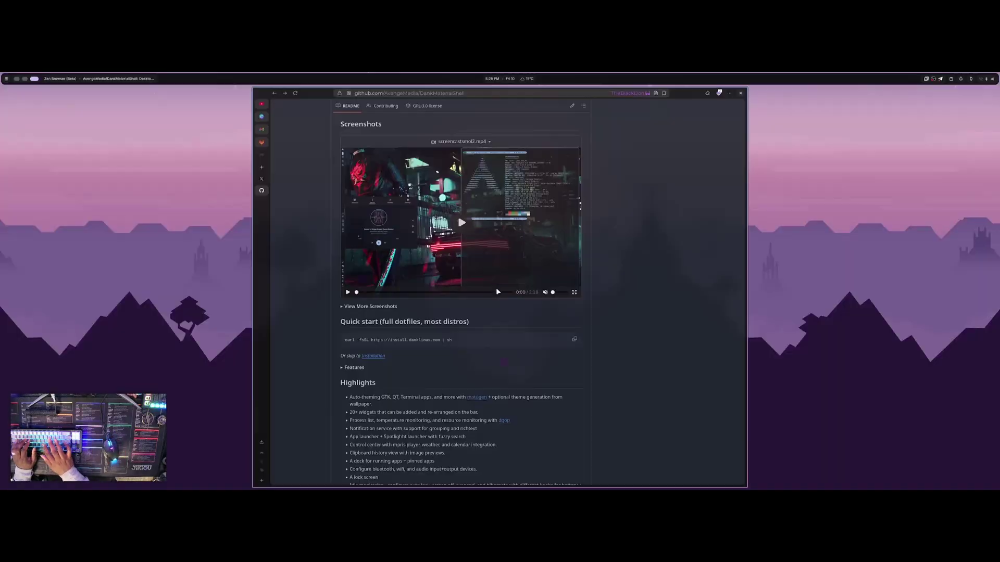
# Reopen Settings from the control center and scroll through the page.
pyautogui.click(984, 79)
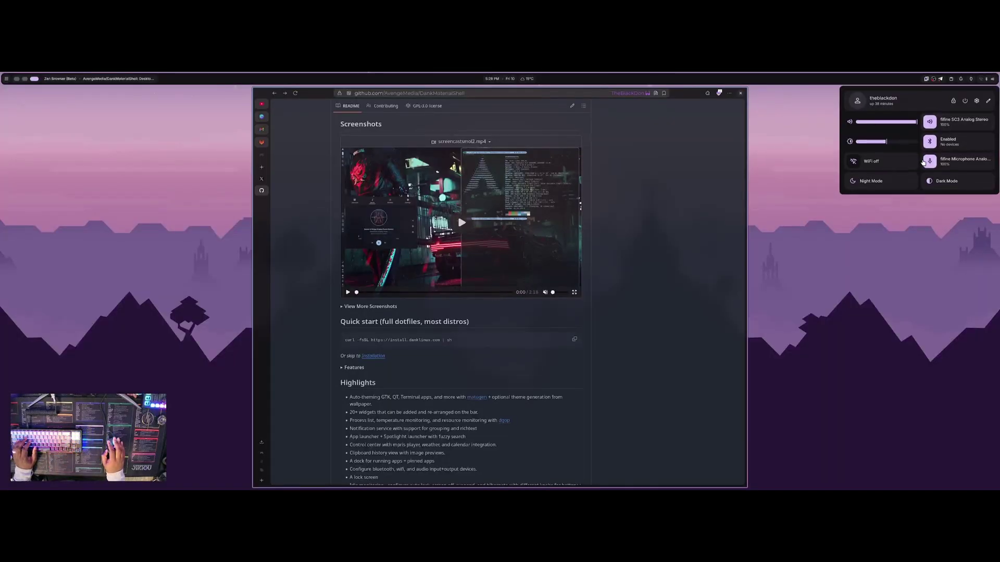
pyautogui.click(976, 100)
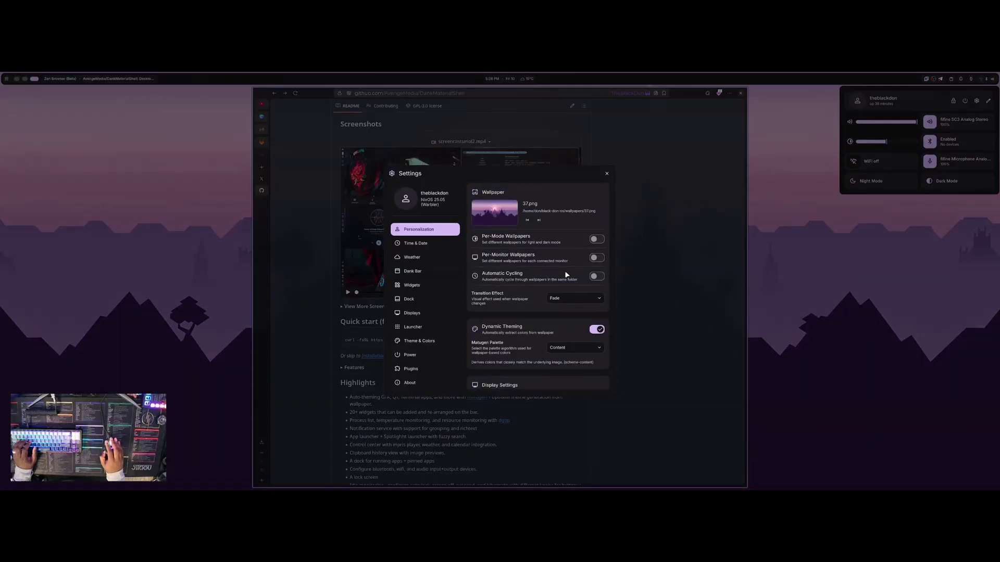
pyautogui.scroll(-10, 567, 274)
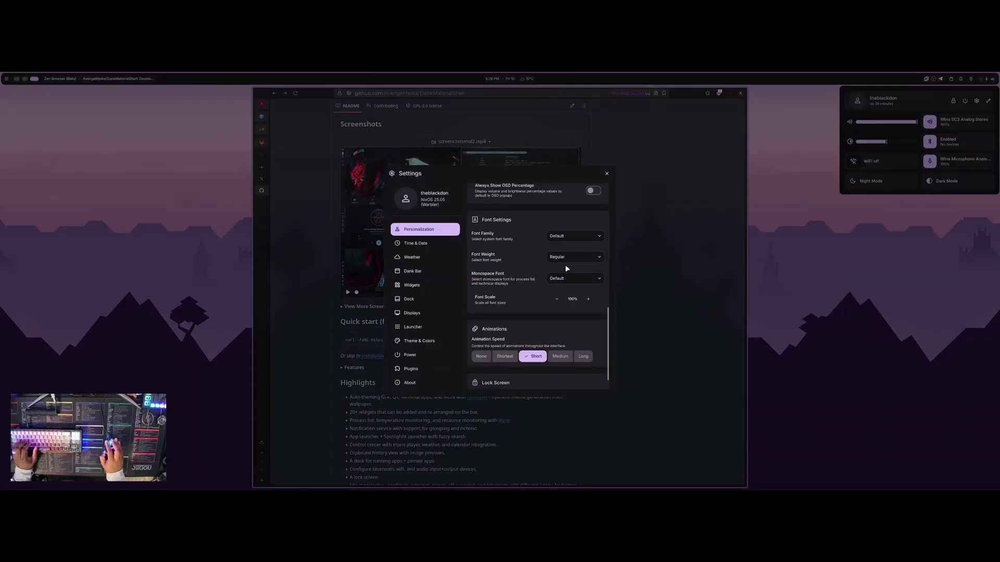
pyautogui.scroll(-1, 566, 268)
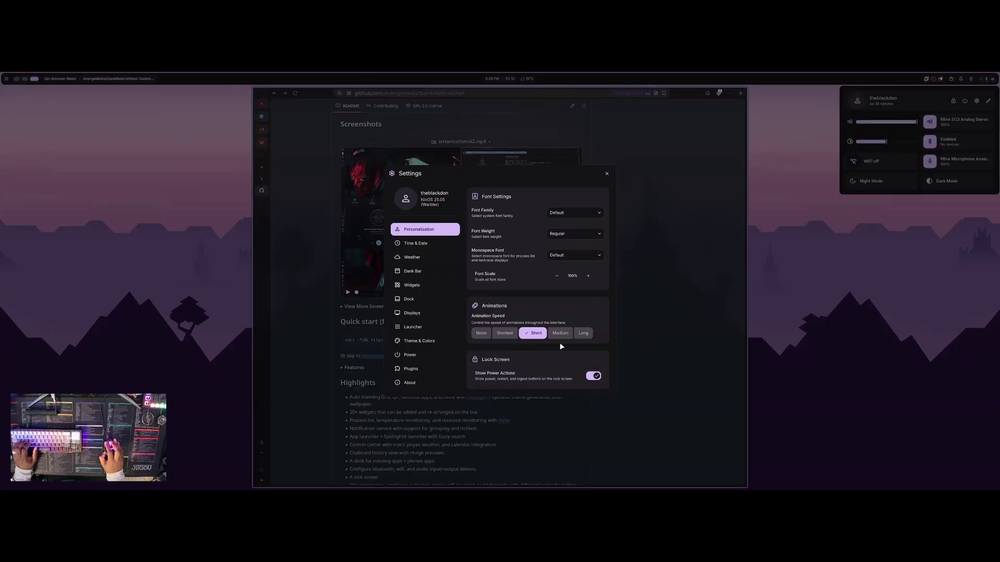
pyautogui.scroll(10, 562, 346)
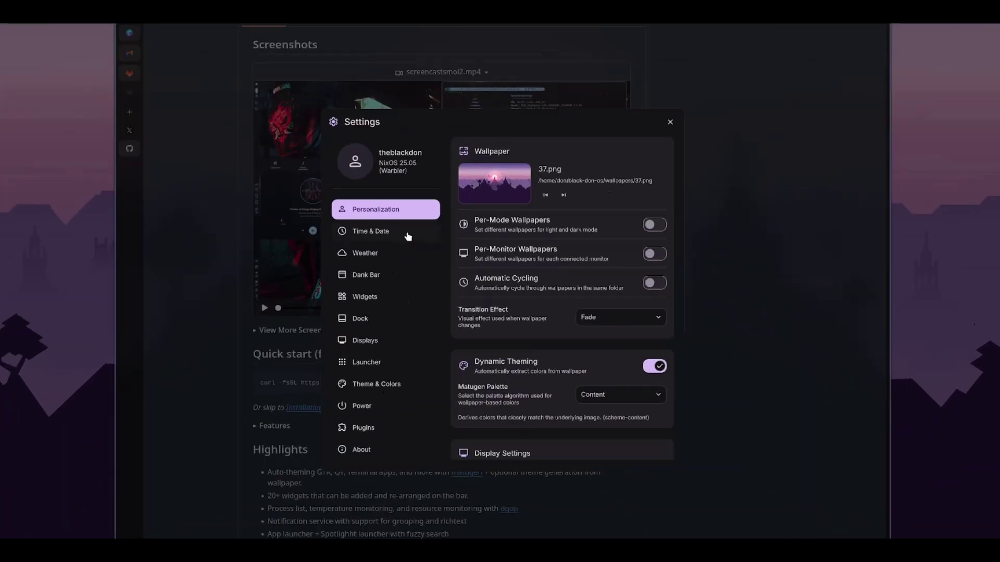
# Visit Time & Date, turn on Use Fahrenheit and Auto Location under Weather, then open Dank Bar.
pyautogui.click(415, 243)
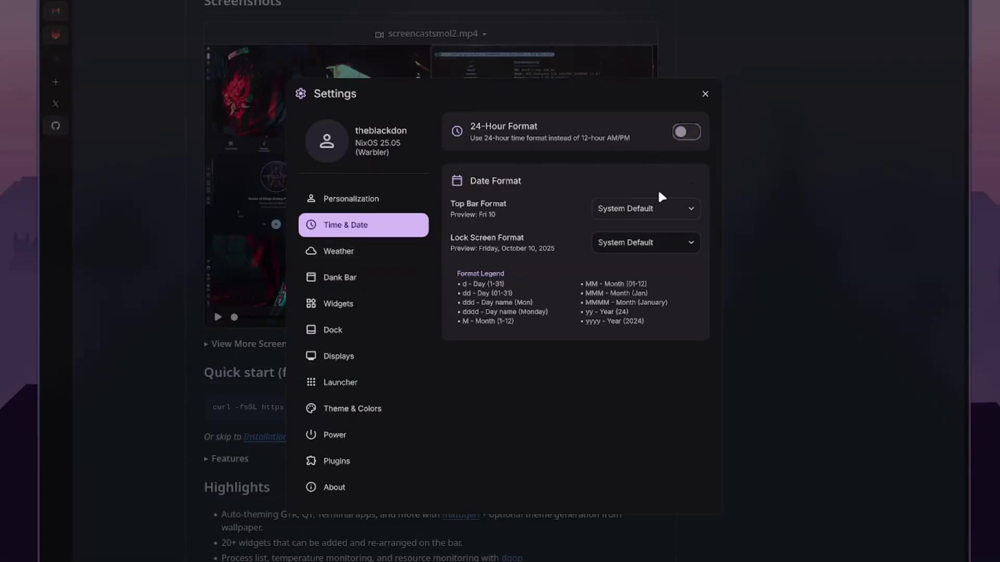
pyautogui.click(355, 261)
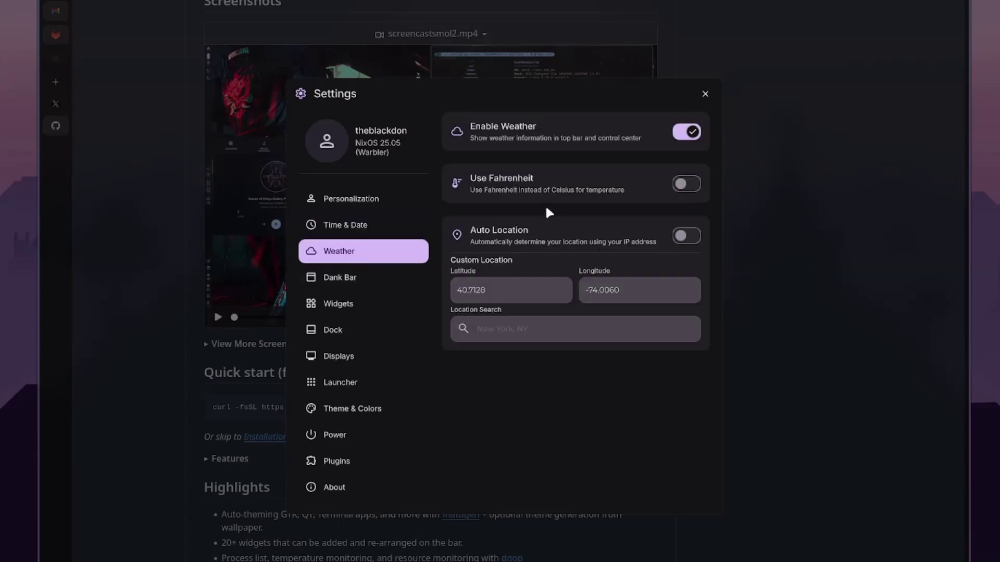
pyautogui.click(686, 183)
pyautogui.click(685, 235)
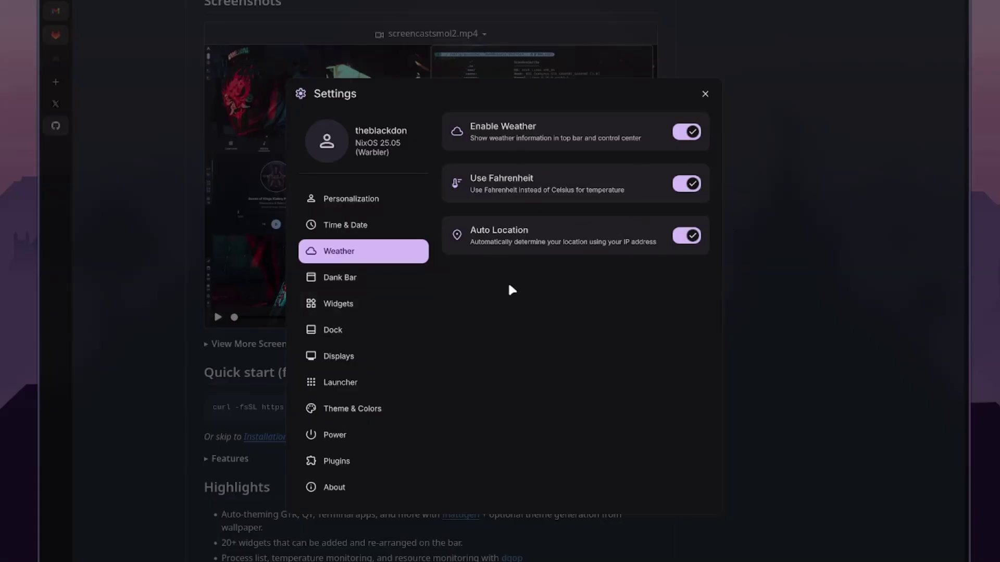
pyautogui.click(351, 279)
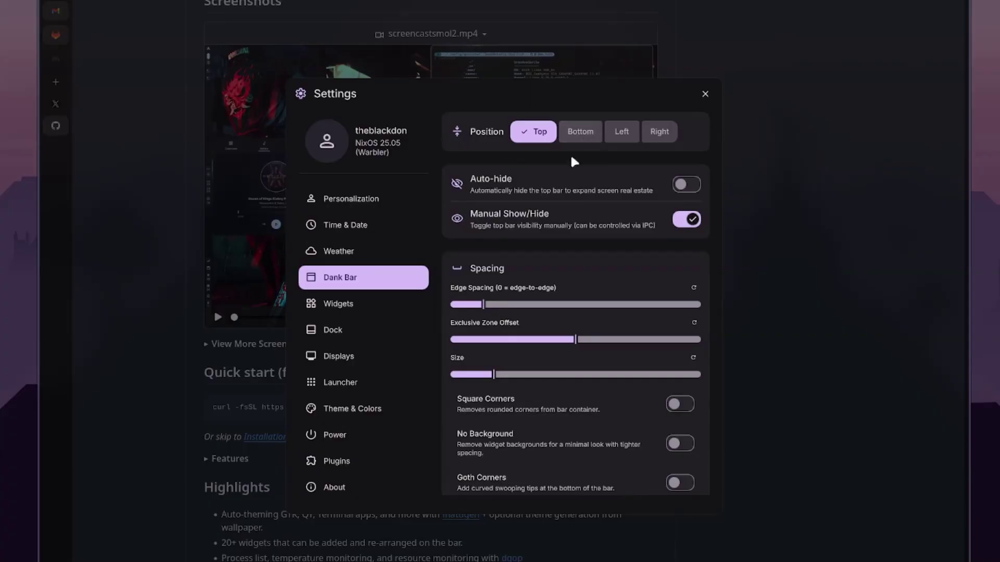
# Set bar Position to Left and back to Top, then remove Battery from the Right Section.
pyautogui.click(627, 134)
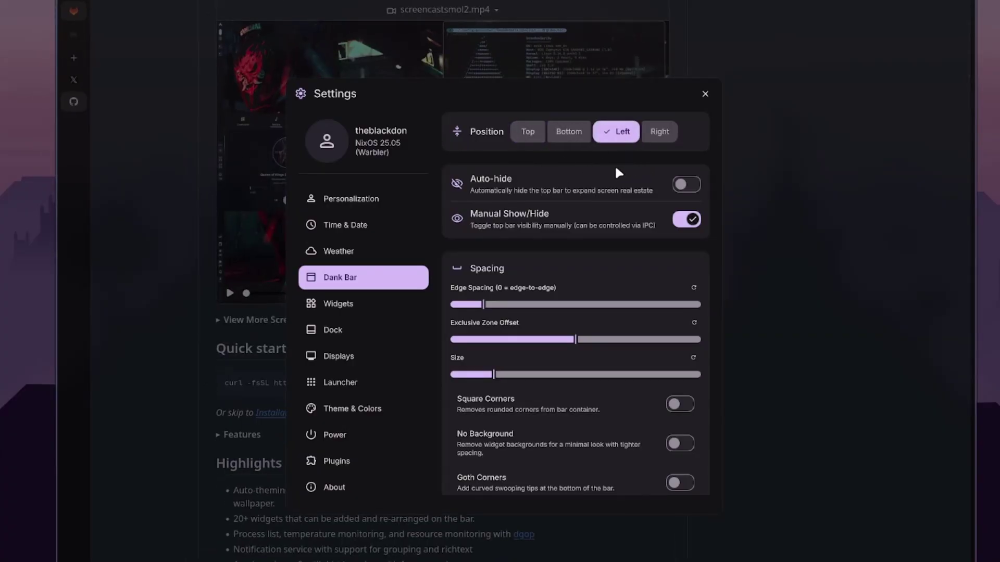
pyautogui.click(515, 132)
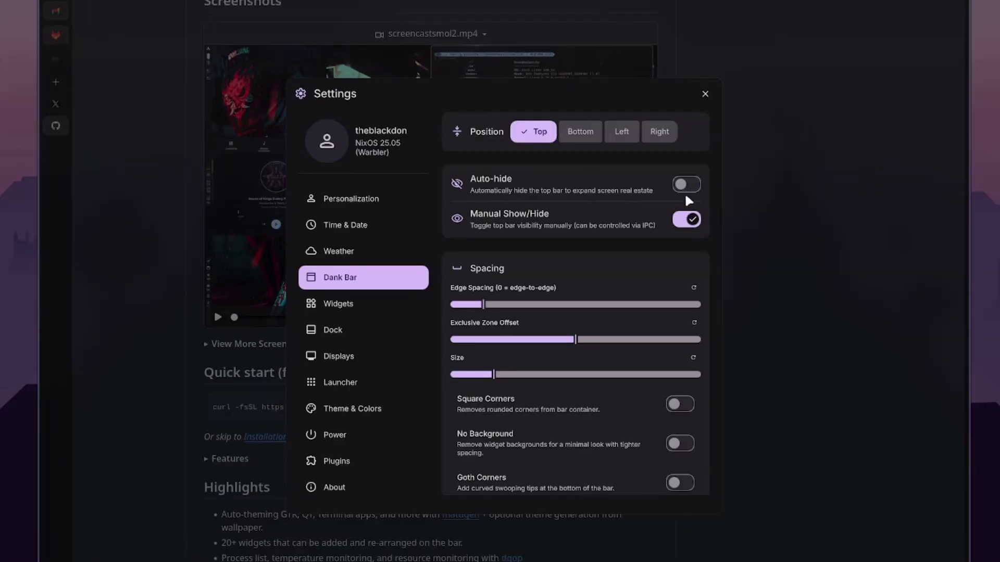
pyautogui.scroll(-5, 576, 247)
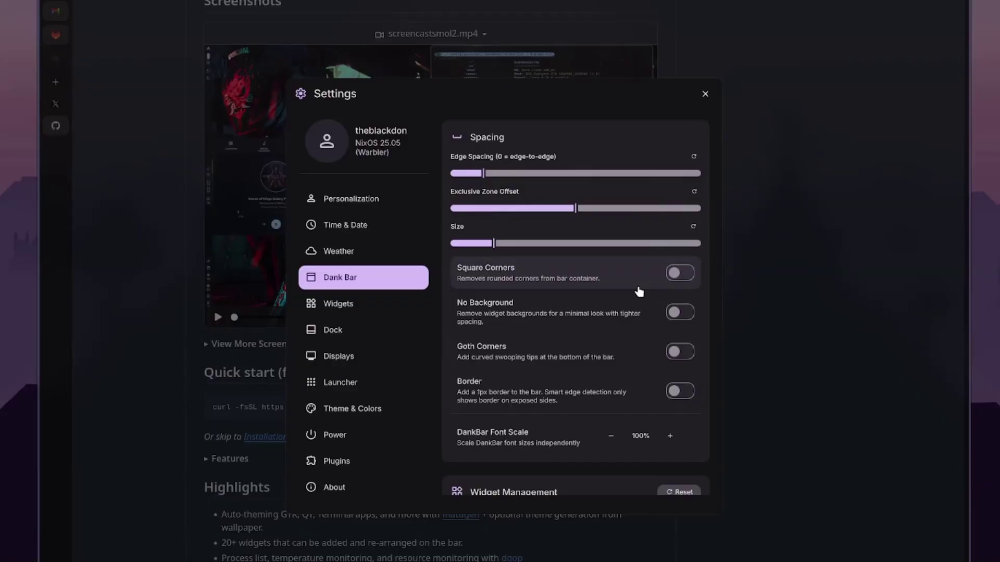
pyautogui.scroll(-1, 573, 290)
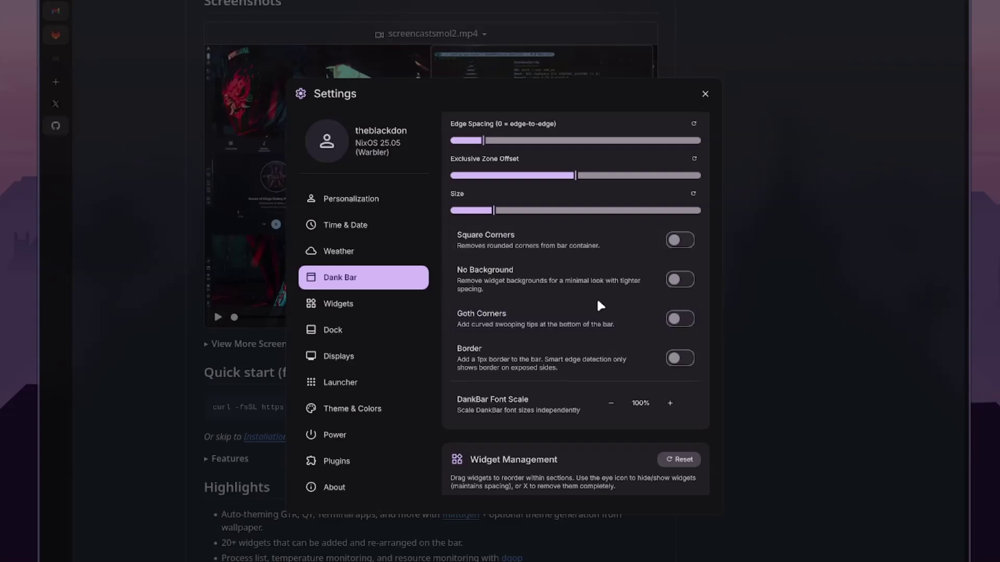
pyautogui.scroll(-1, 595, 297)
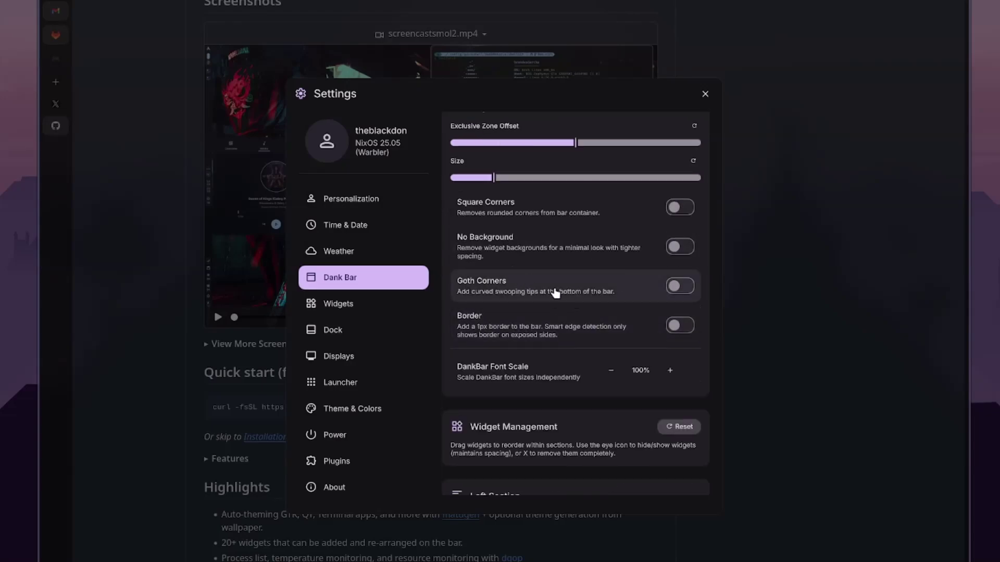
pyautogui.scroll(-1, 553, 289)
pyautogui.scroll(-6, 549, 296)
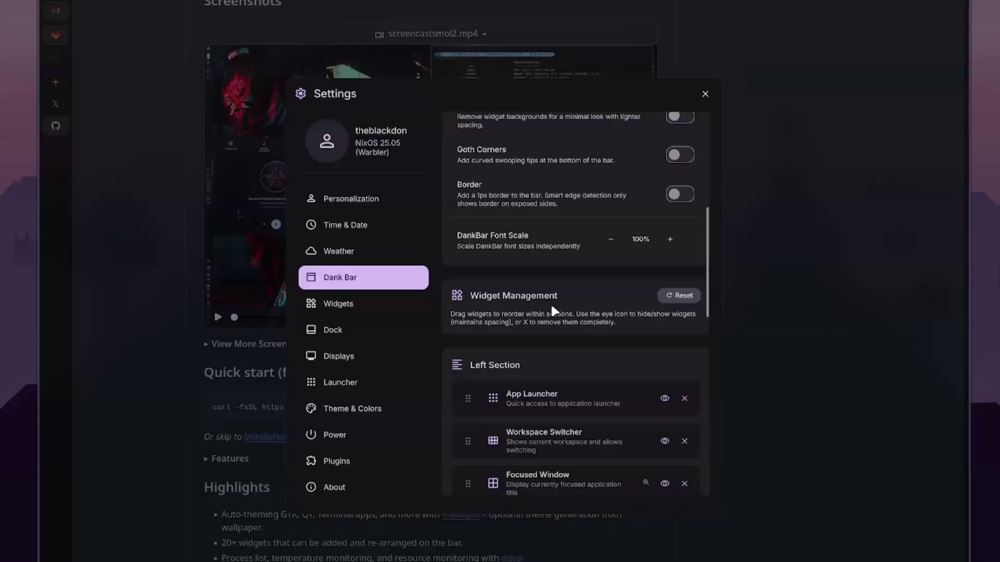
pyautogui.scroll(-8, 529, 302)
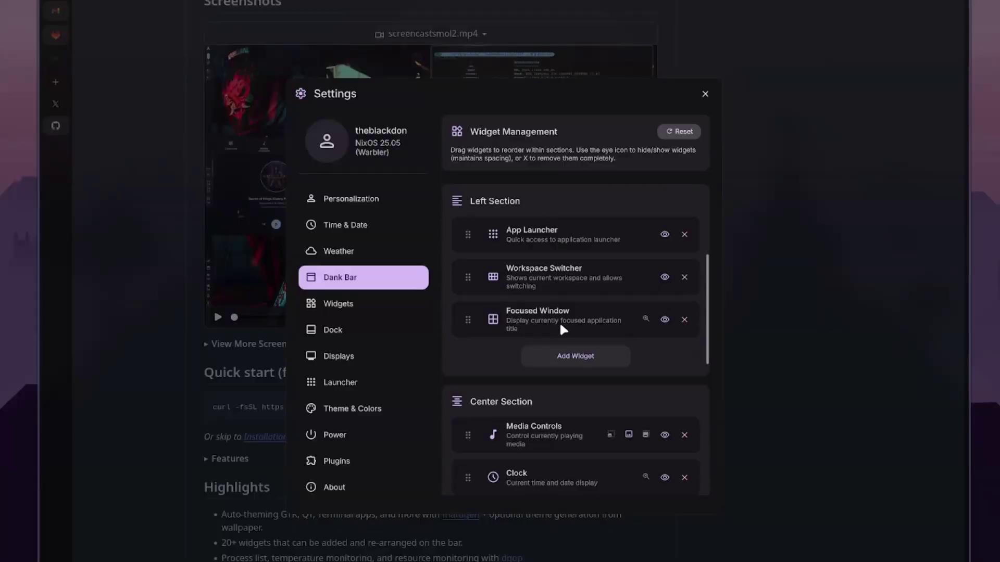
pyautogui.scroll(-8, 582, 302)
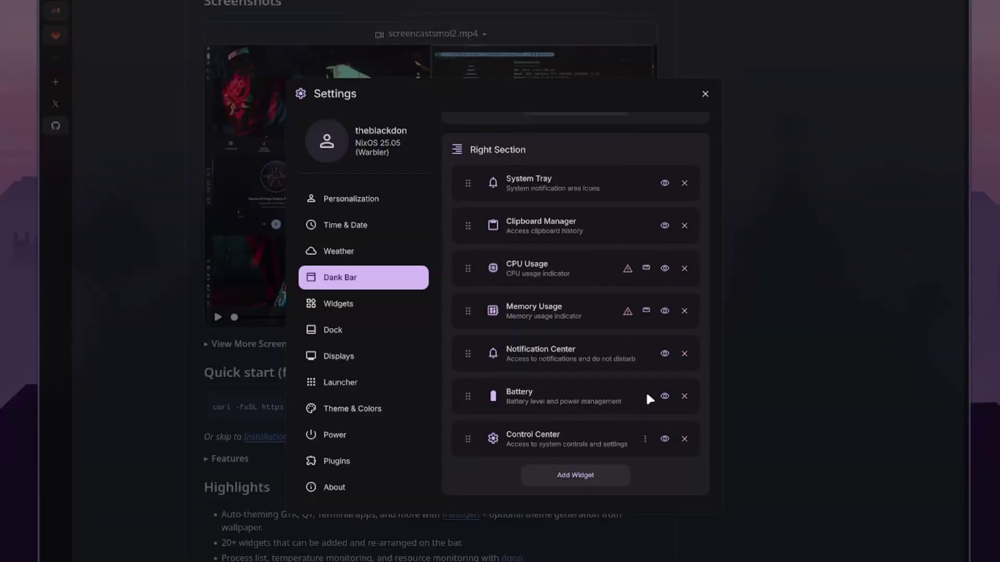
pyautogui.click(684, 397)
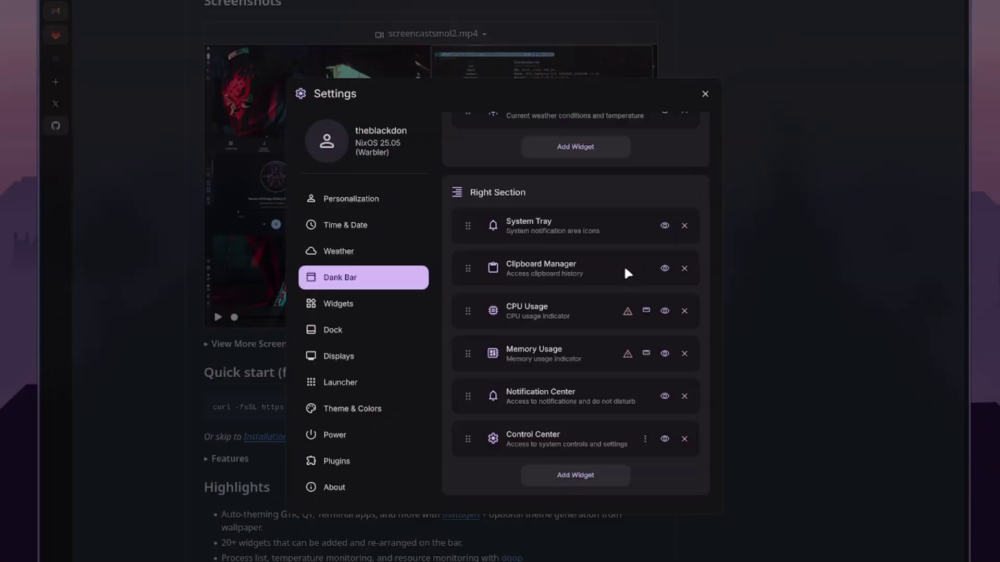
pyautogui.scroll(15, 632, 274)
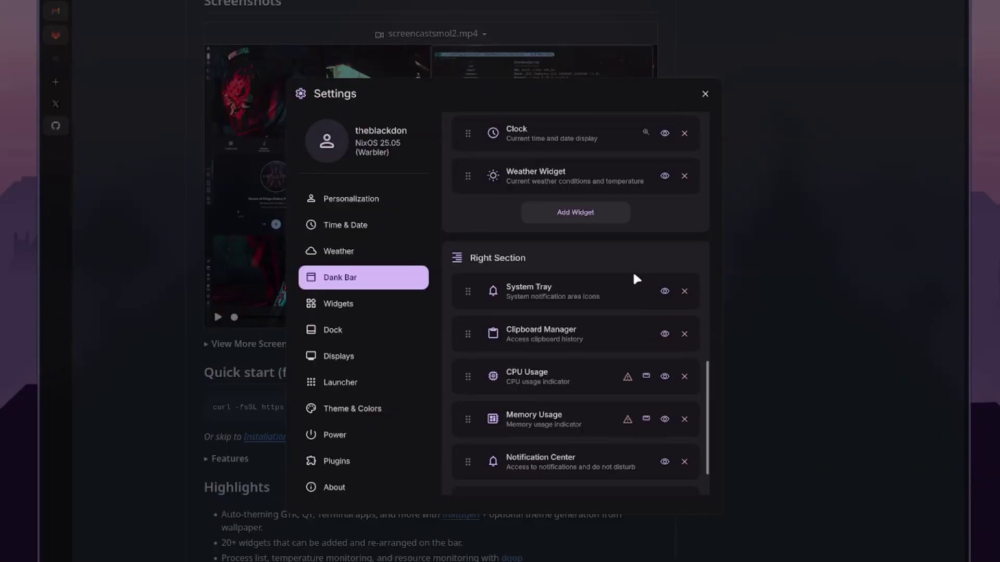
pyautogui.scroll(10, 628, 285)
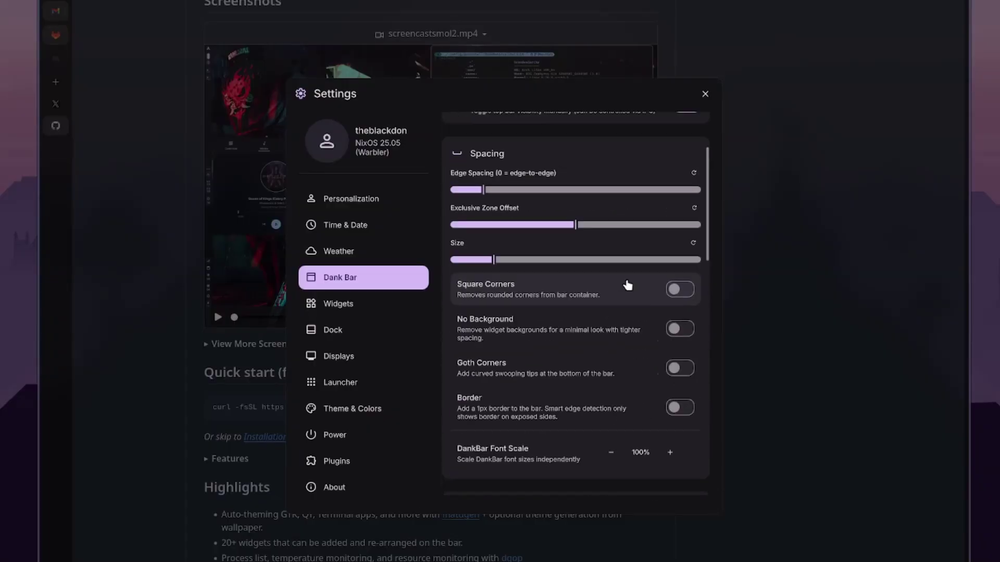
# Open Widgets settings and toggle Per-Monitor Workspaces off, then back on.
pyautogui.click(380, 306)
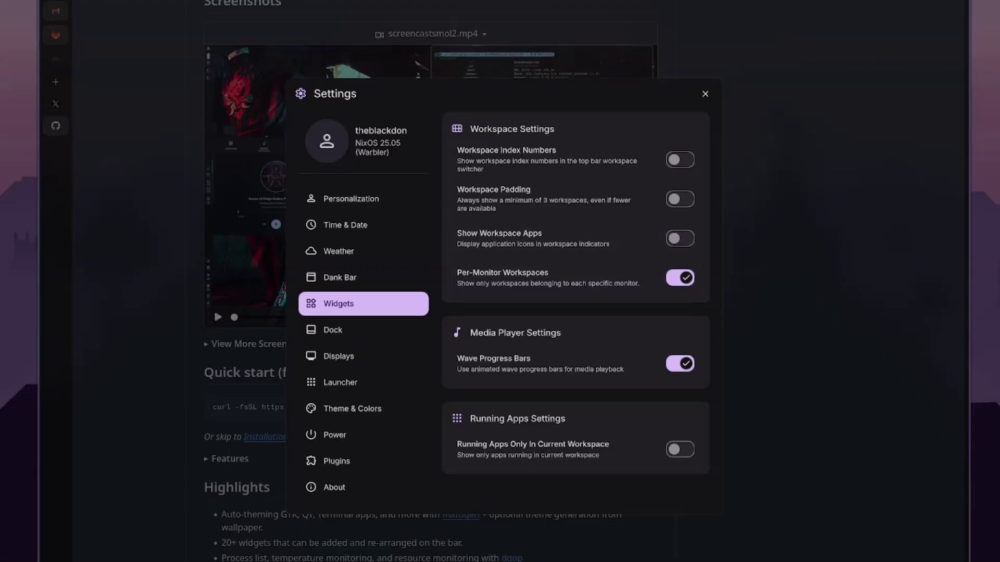
pyautogui.click(684, 280)
pyautogui.click(679, 281)
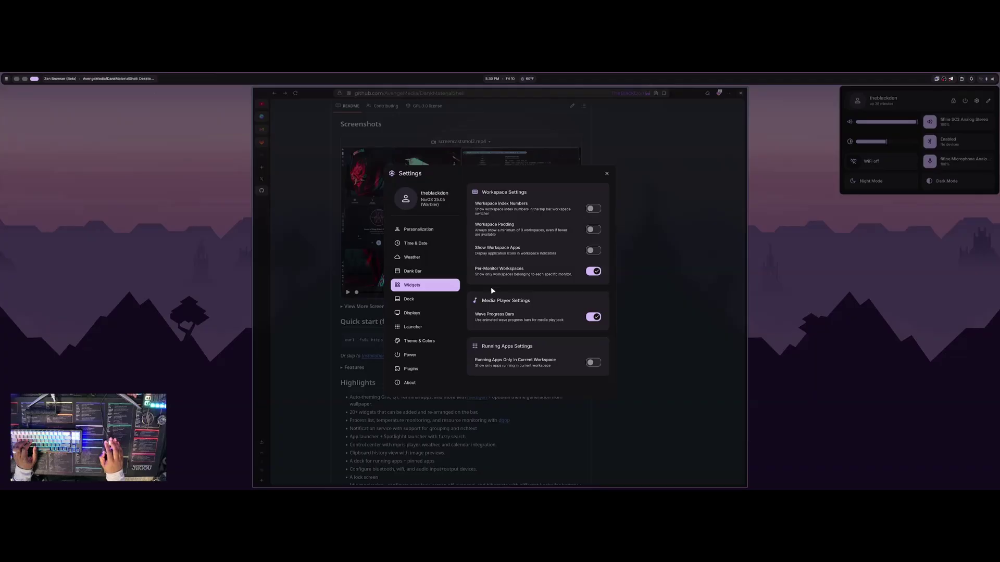
# Open Dock settings and switch Show Dock on at the bottom, then off again.
pyautogui.click(425, 299)
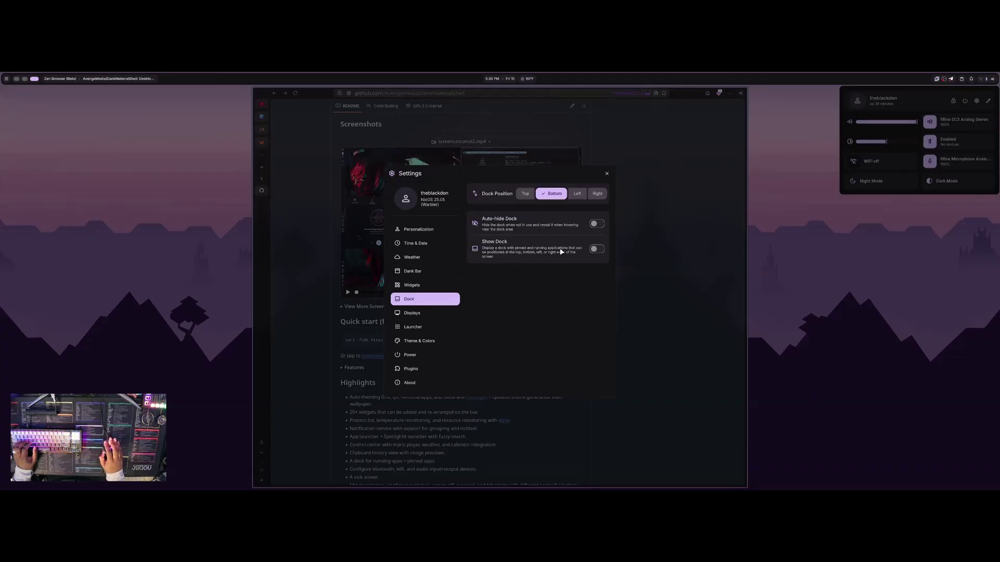
pyautogui.click(596, 248)
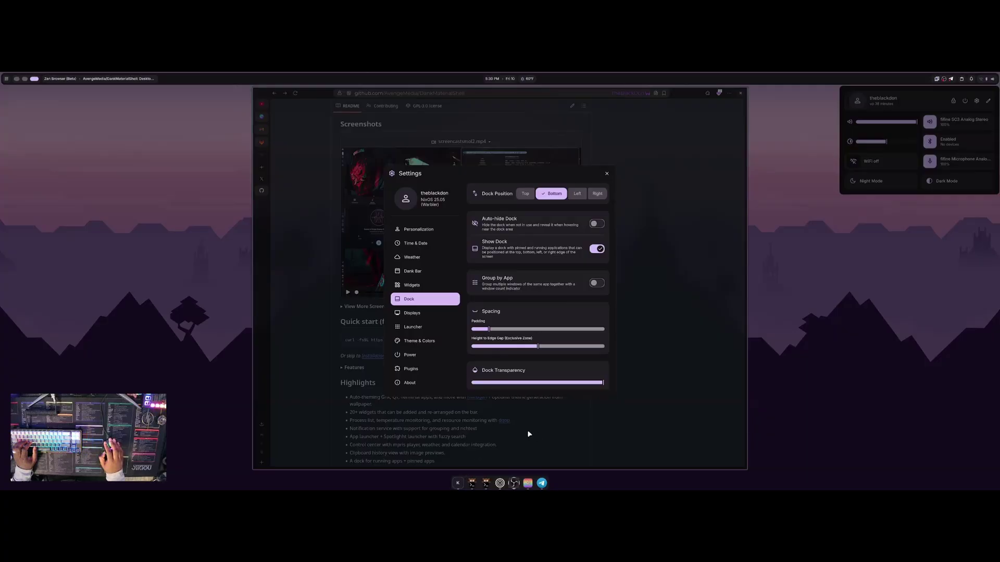
pyautogui.click(595, 253)
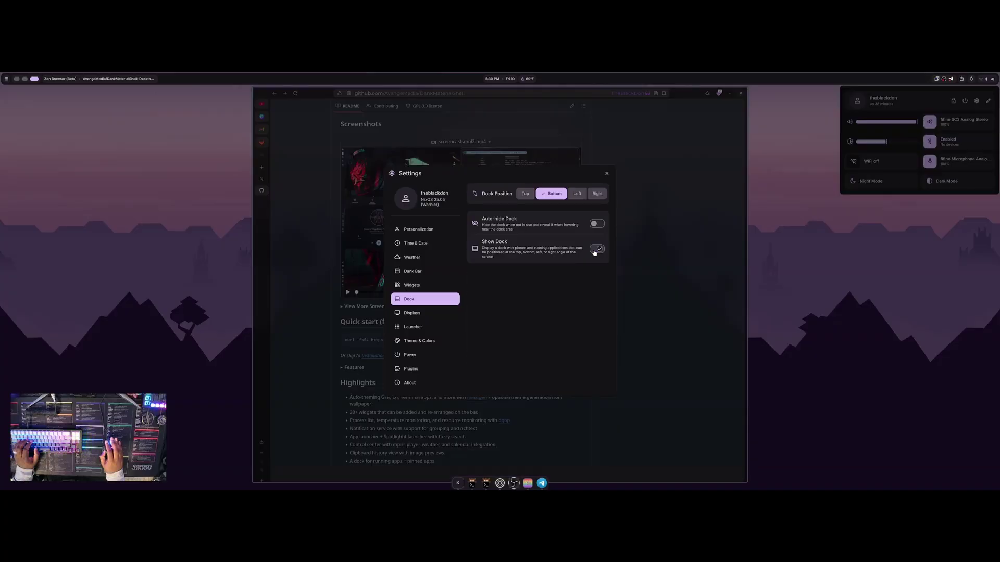
pyautogui.click(432, 315)
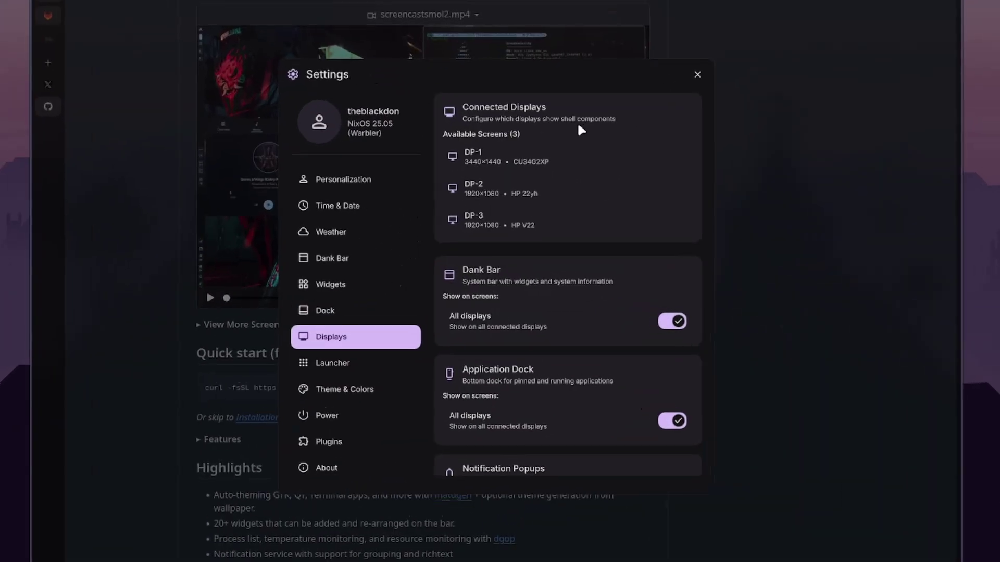
pyautogui.scroll(-2, 542, 295)
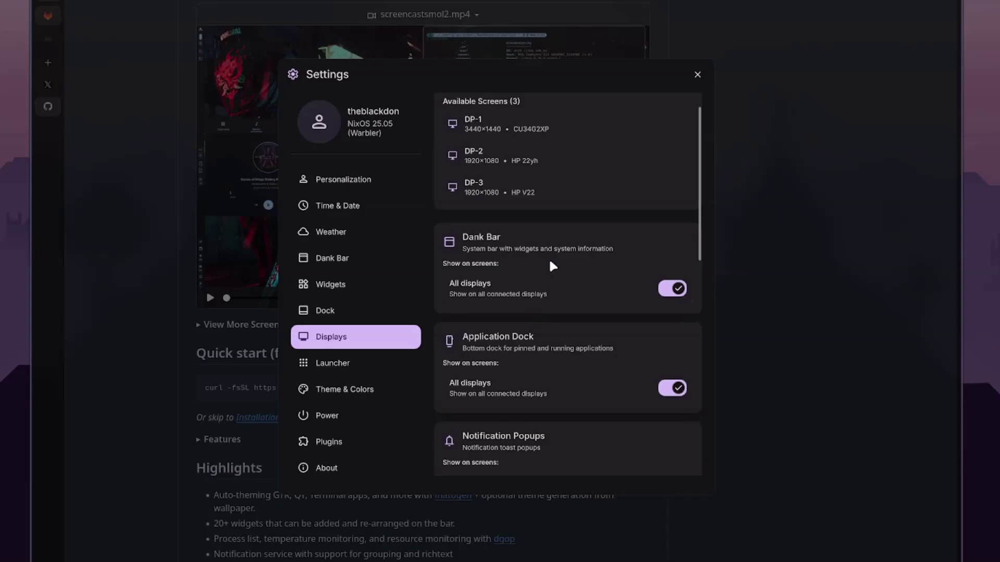
pyautogui.scroll(-7, 548, 275)
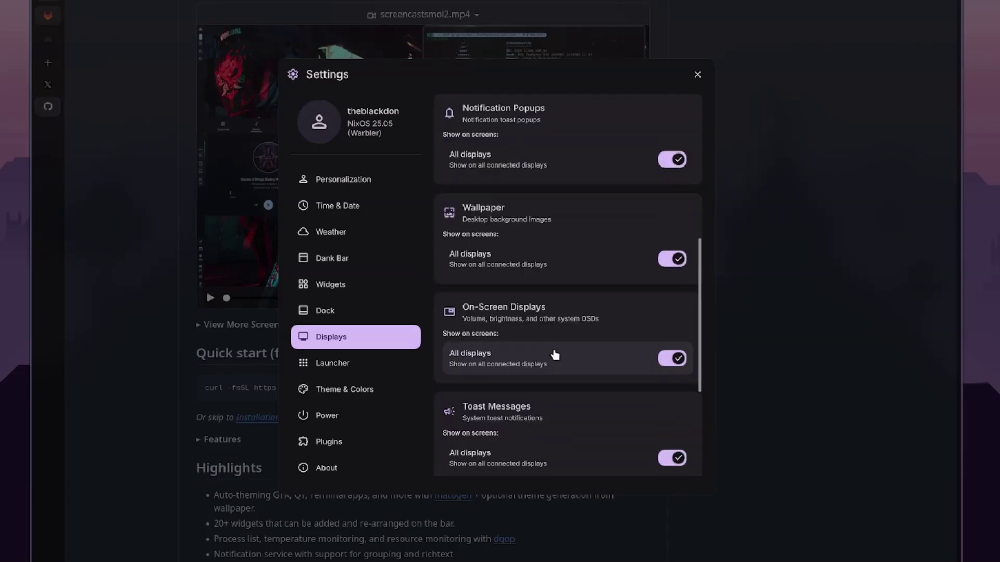
pyautogui.scroll(-5, 587, 306)
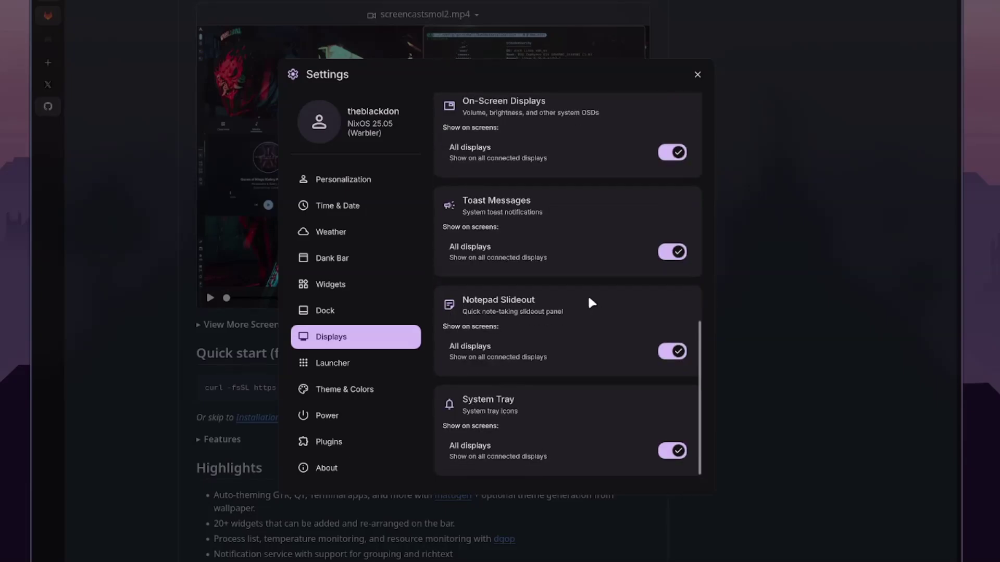
pyautogui.scroll(1, 593, 306)
pyautogui.scroll(2, 594, 306)
pyautogui.scroll(3, 578, 323)
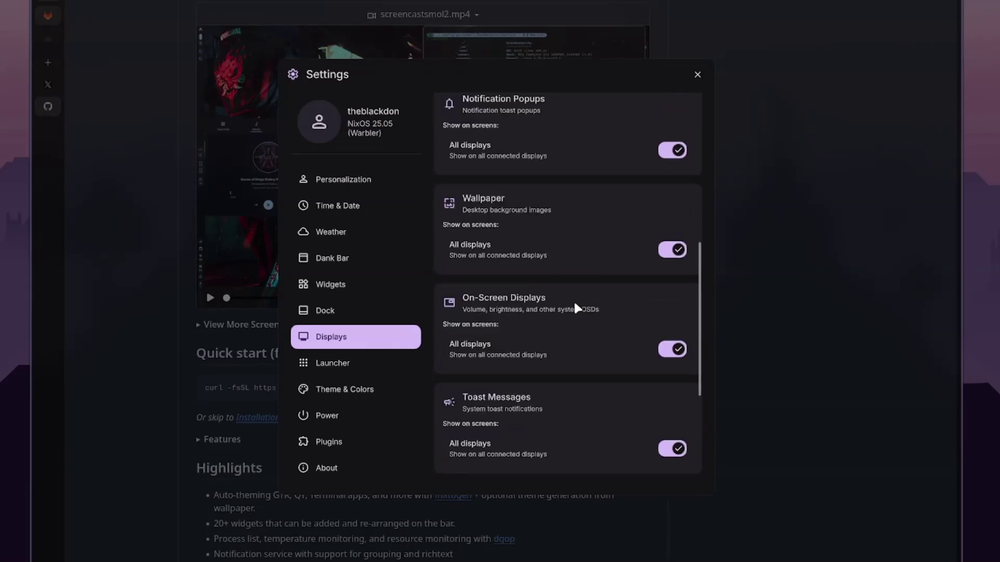
# On the Launcher page, try the Hyprland and custom logos, then settle on OS Logo.
pyautogui.click(349, 369)
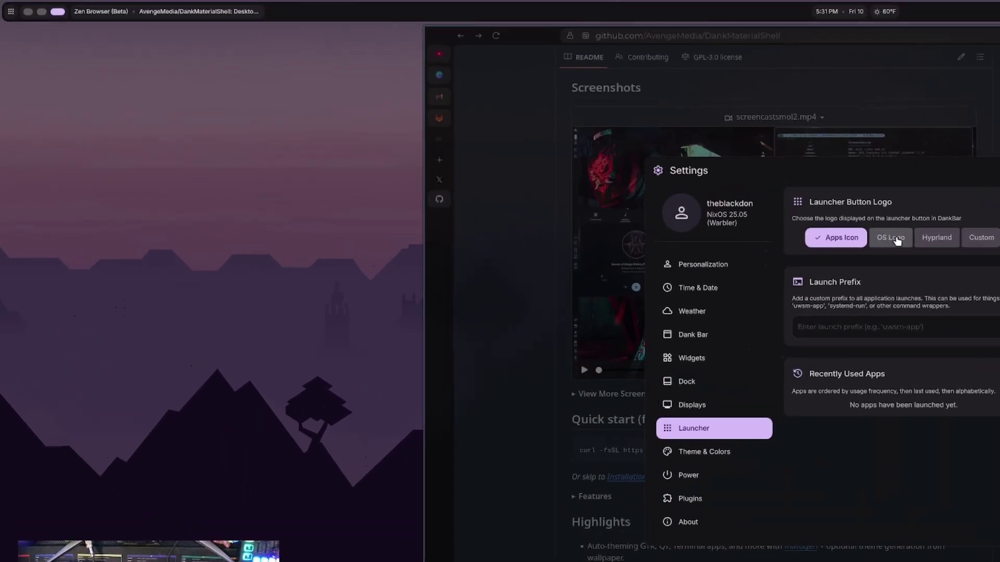
pyautogui.click(553, 150)
pyautogui.click(943, 240)
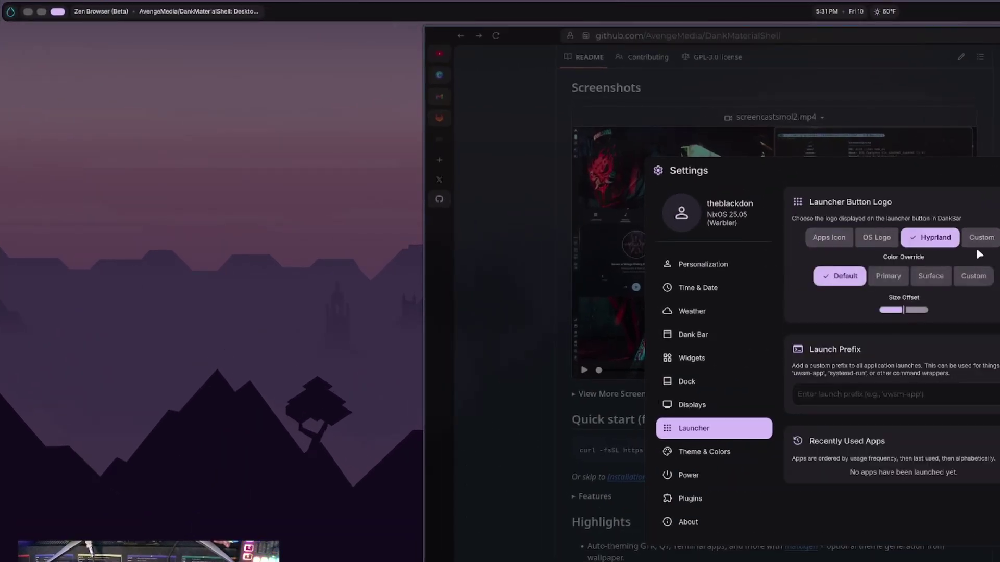
pyautogui.click(981, 240)
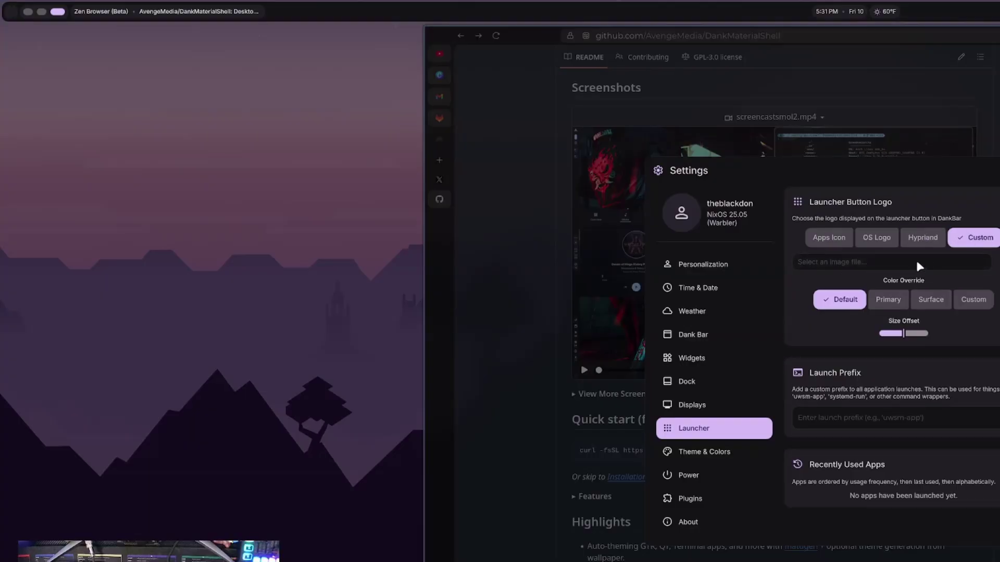
pyautogui.click(885, 241)
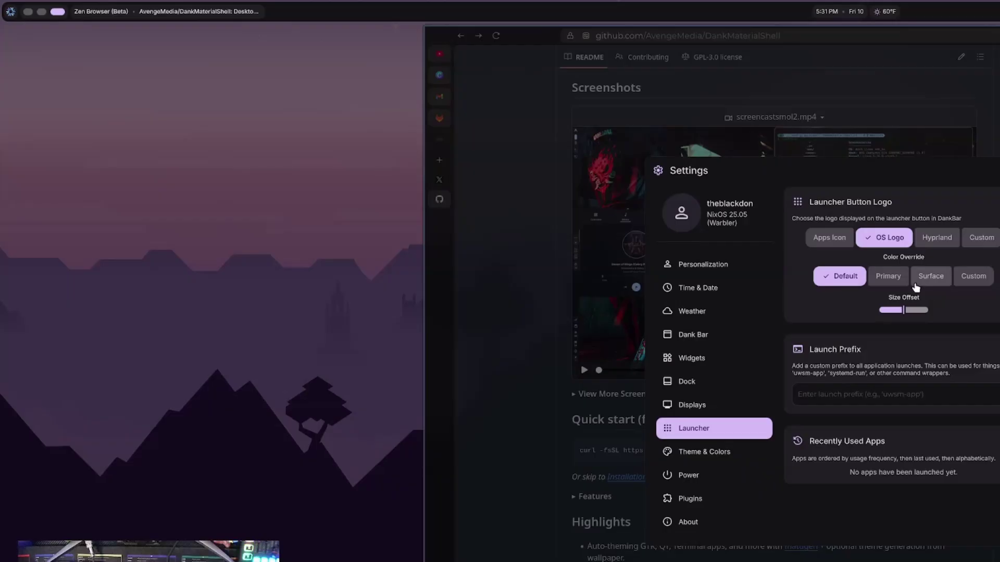
# Set the launcher logo Color Override to Primary after previewing Surface.
pyautogui.click(888, 278)
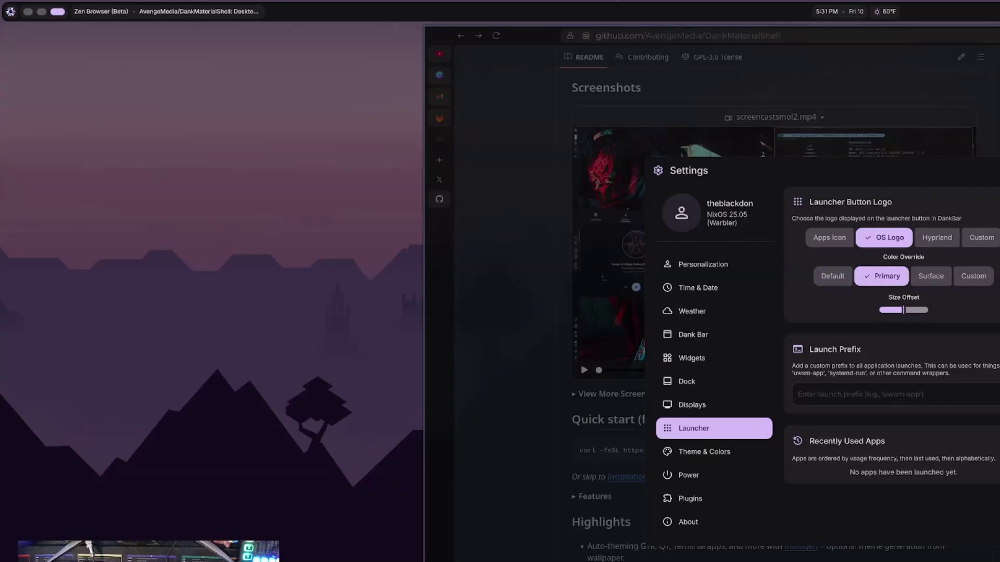
pyautogui.click(930, 279)
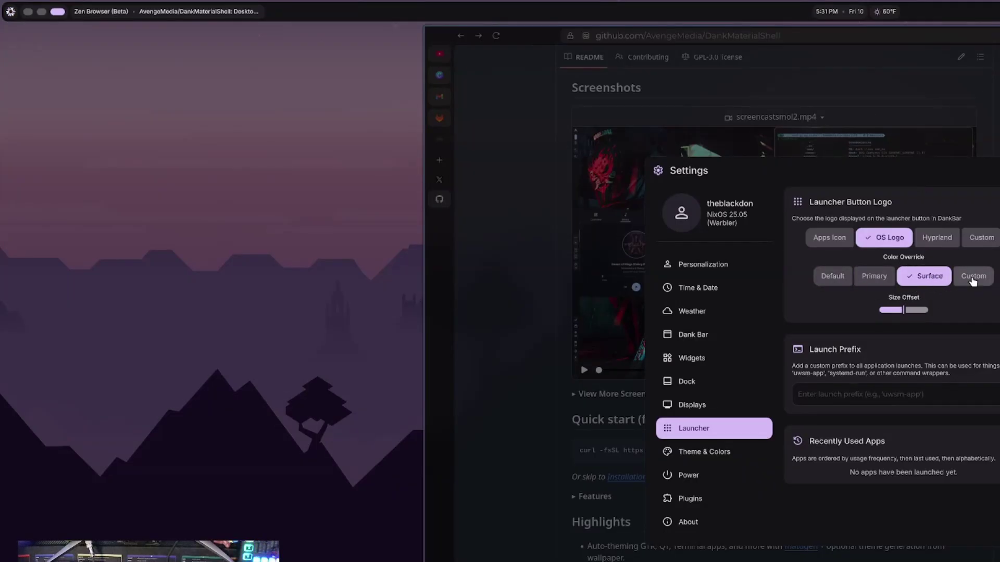
pyautogui.click(888, 279)
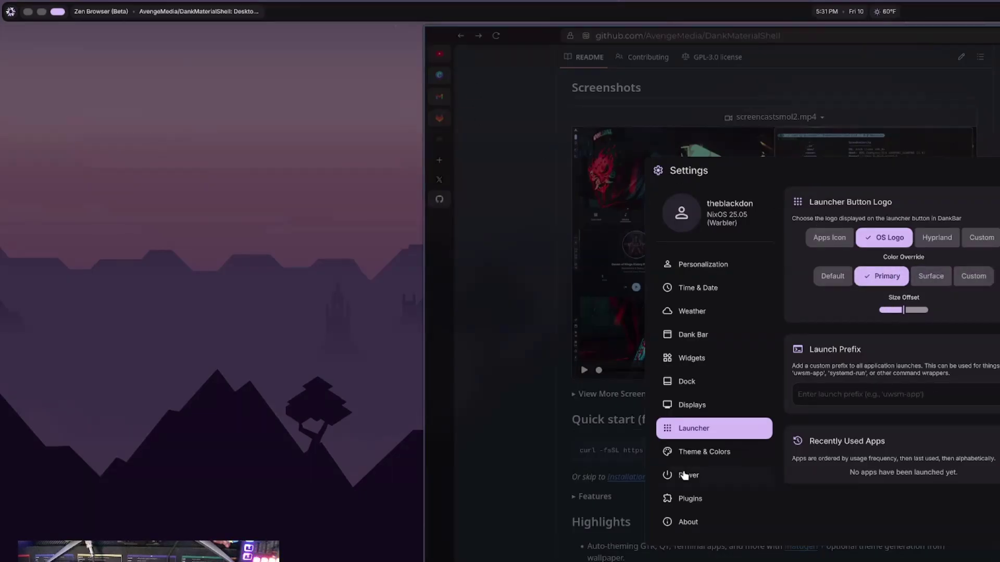
# Review the Theme & Colors page: Auto dynamic theme from 37.png, Content palette, widget and app theming.
pyautogui.click(724, 454)
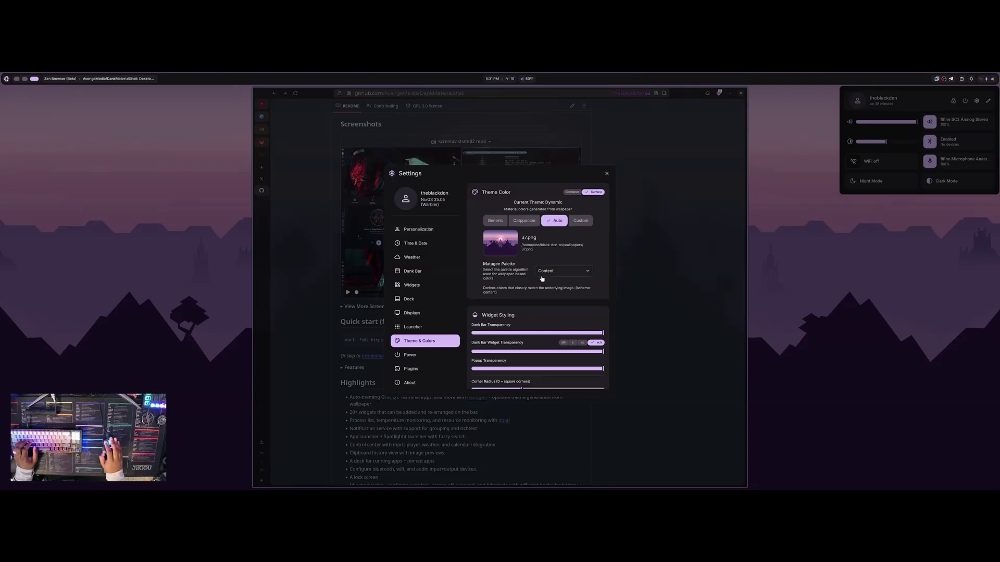
pyautogui.scroll(-5, 539, 279)
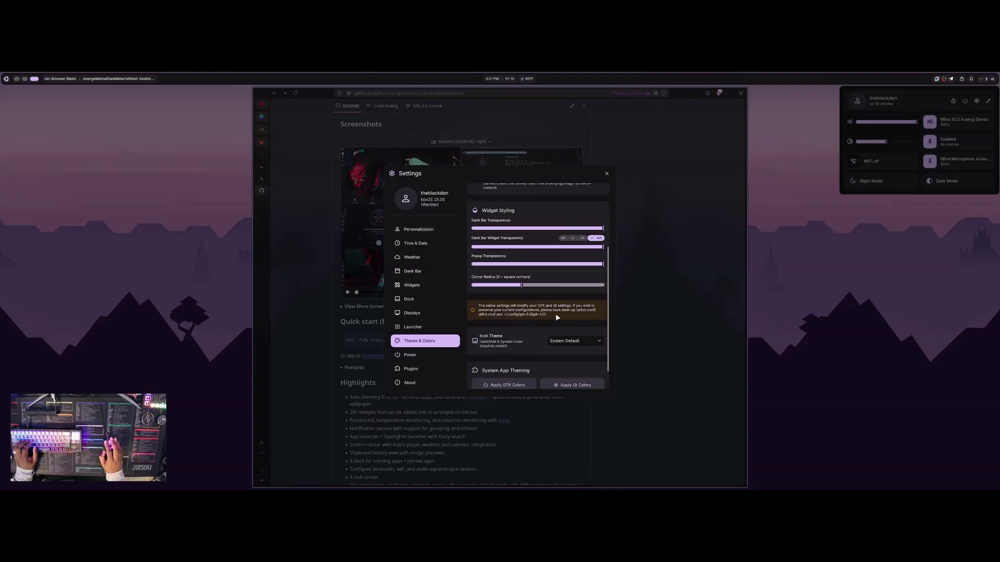
pyautogui.scroll(-1, 552, 314)
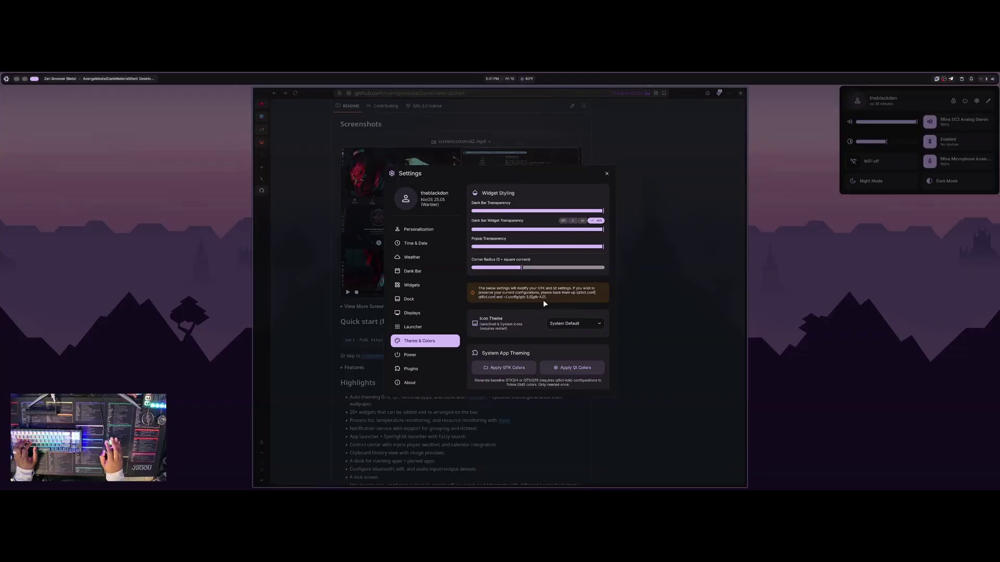
pyautogui.scroll(-1, 573, 300)
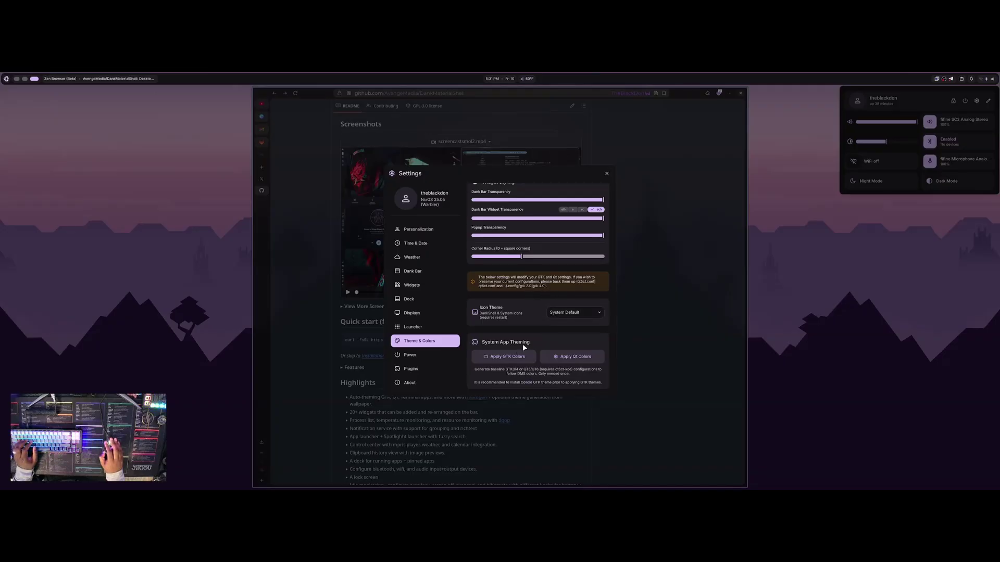
pyautogui.scroll(5, 561, 313)
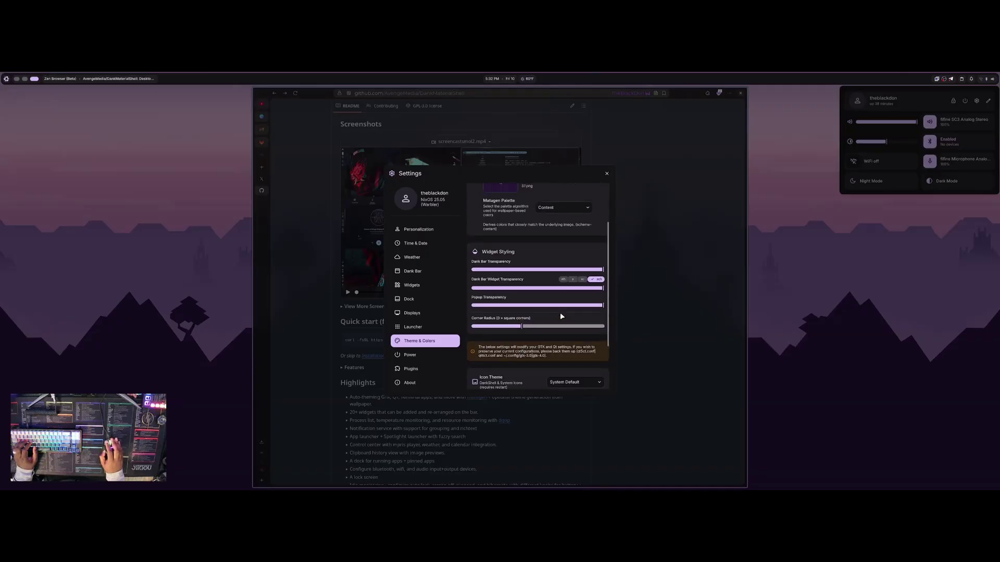
pyautogui.scroll(1, 565, 268)
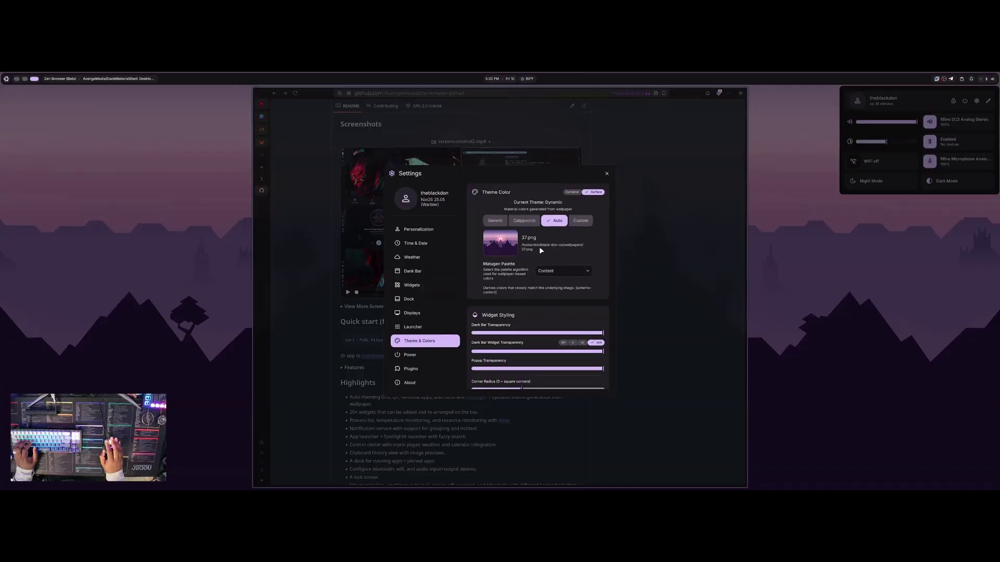
pyautogui.scroll(-1, 538, 246)
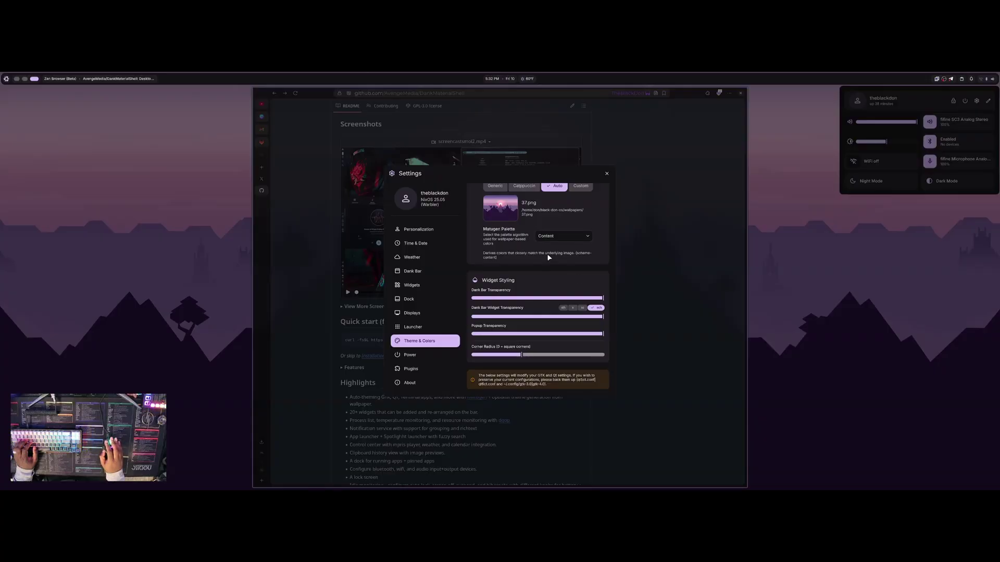
# View the Power idle settings, then the Plugins page showing the plugin manager unavailable and no plugins.
pyautogui.click(433, 356)
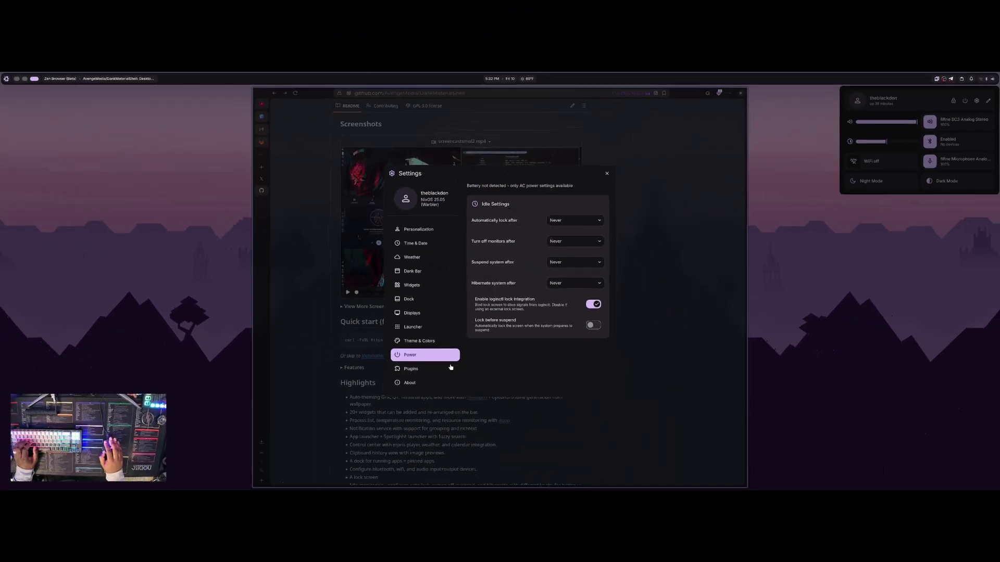
pyautogui.click(421, 372)
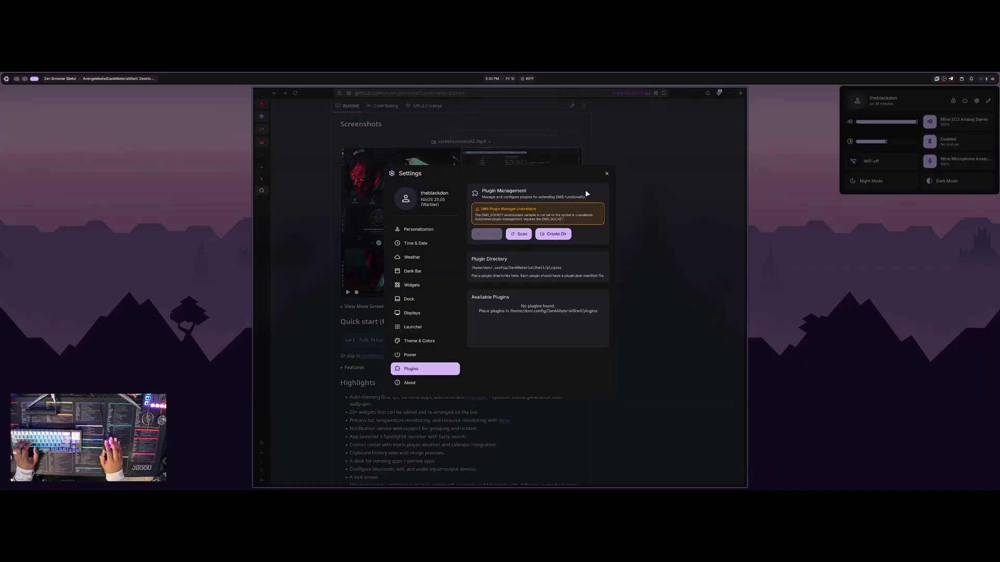
# Show the About page with the DANK banner and Quickshell, niri and Hyprland technical details.
pyautogui.click(416, 384)
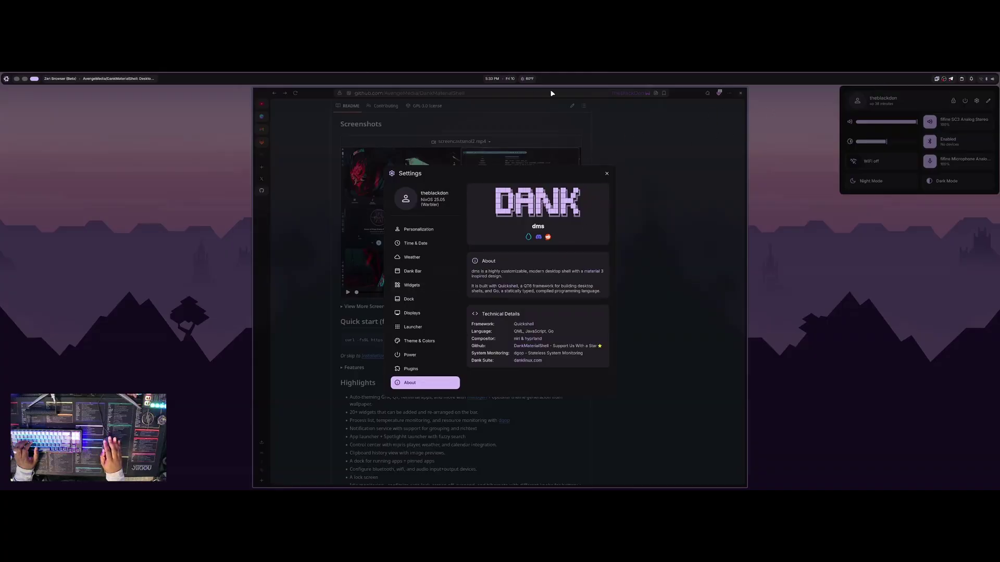
# Close the Settings window to reveal the GitHub README in the browser.
pyautogui.click(605, 175)
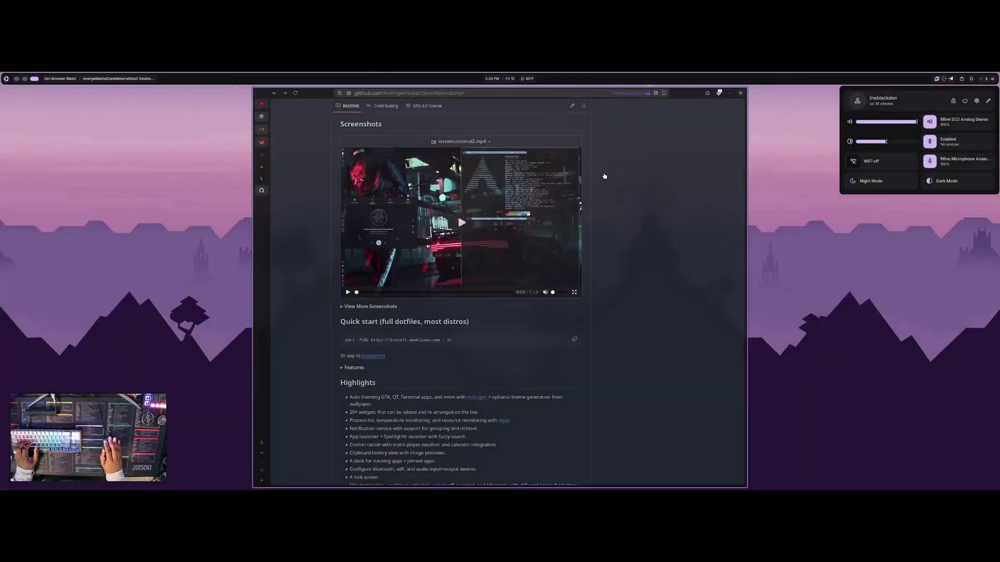